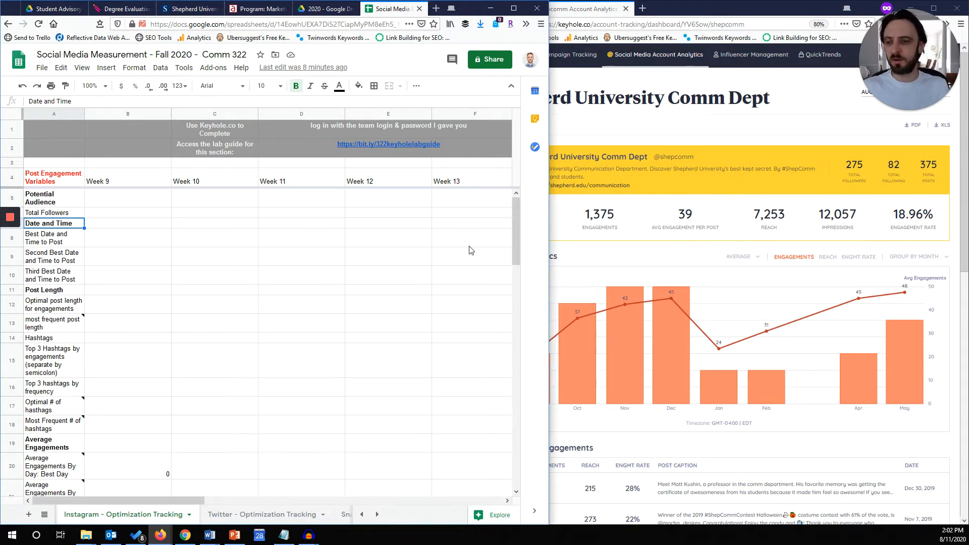
pyautogui.click(182, 263)
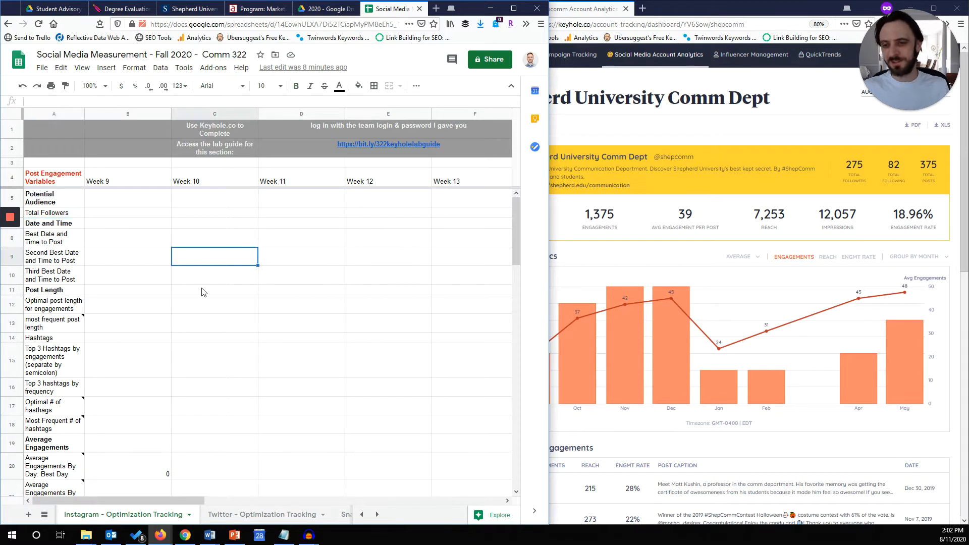
pyautogui.click(60, 238)
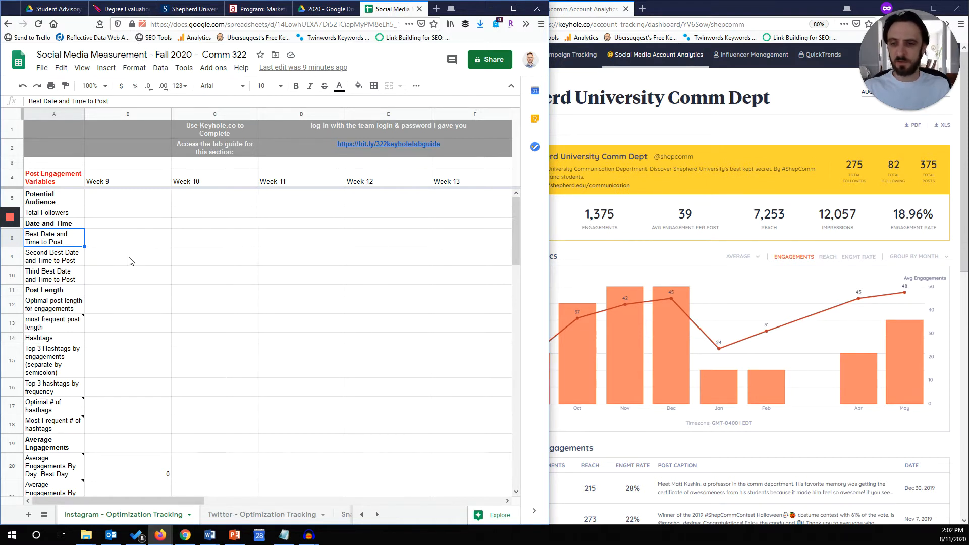
pyautogui.press('Tab')
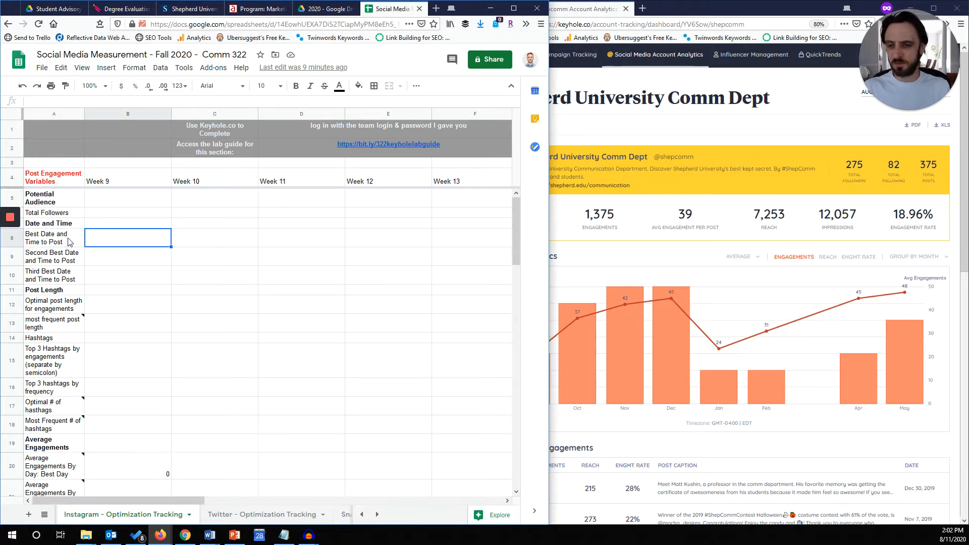
# Switch to Keyhole and open the Shepherd University Comm Dept Instagram tracker from the Social Media Account Analytics list
pyautogui.click(715, 19)
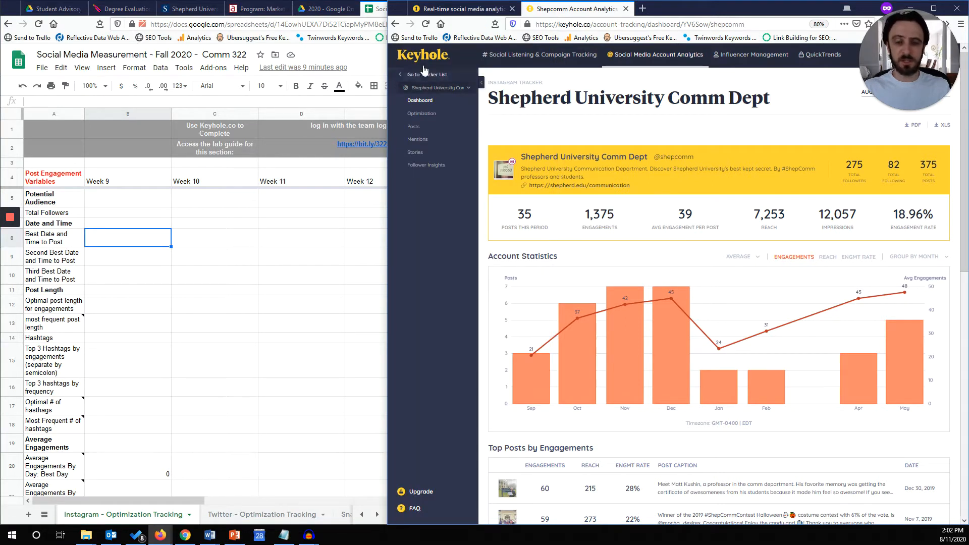
pyautogui.click(639, 66)
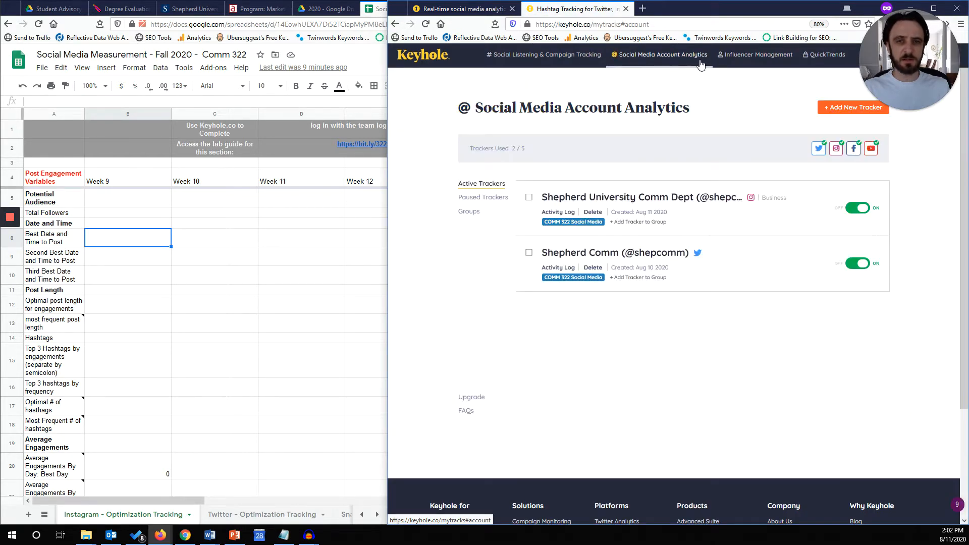
pyautogui.click(603, 202)
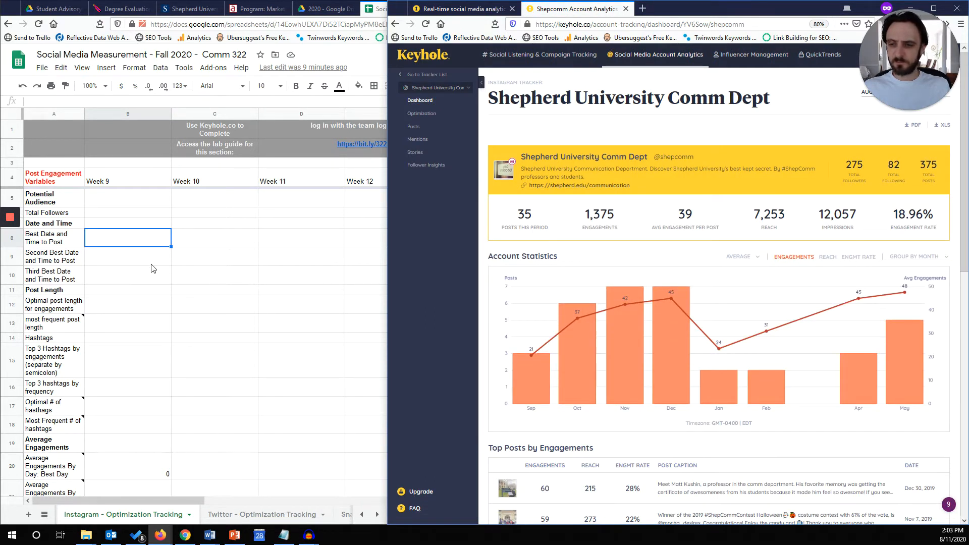
# Try entering 275 as the Week 9 Total Followers in the Instagram tracking sheet and undo that entry
pyautogui.click(127, 214)
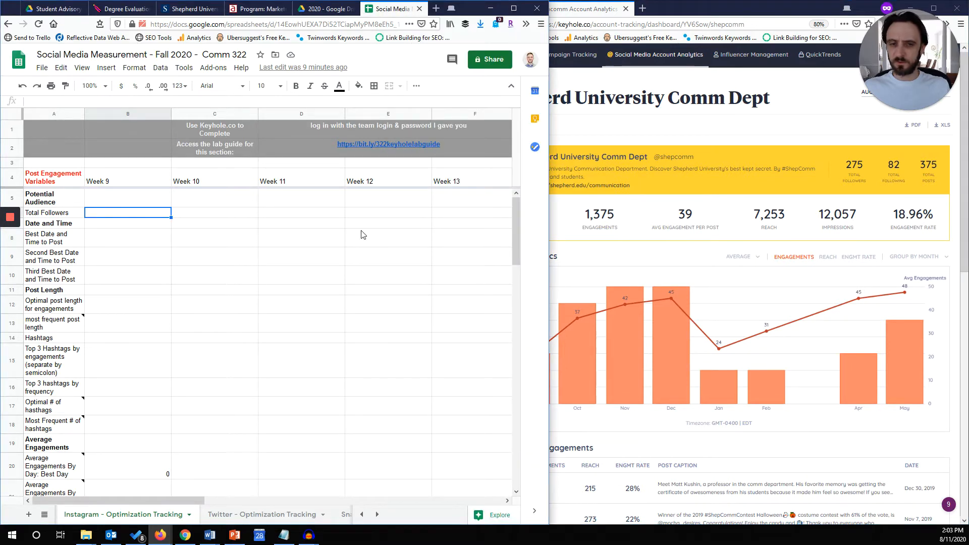
pyautogui.click(818, 171)
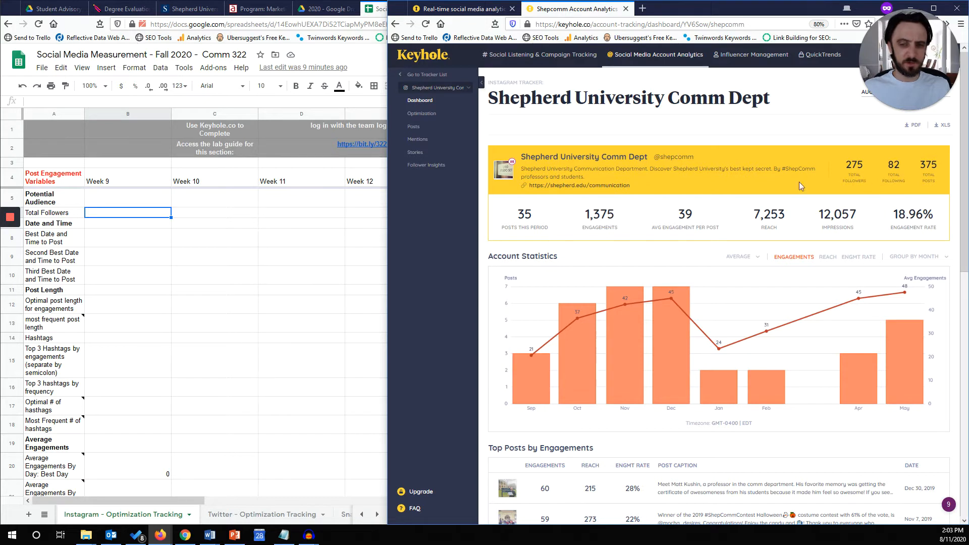
pyautogui.click(104, 218)
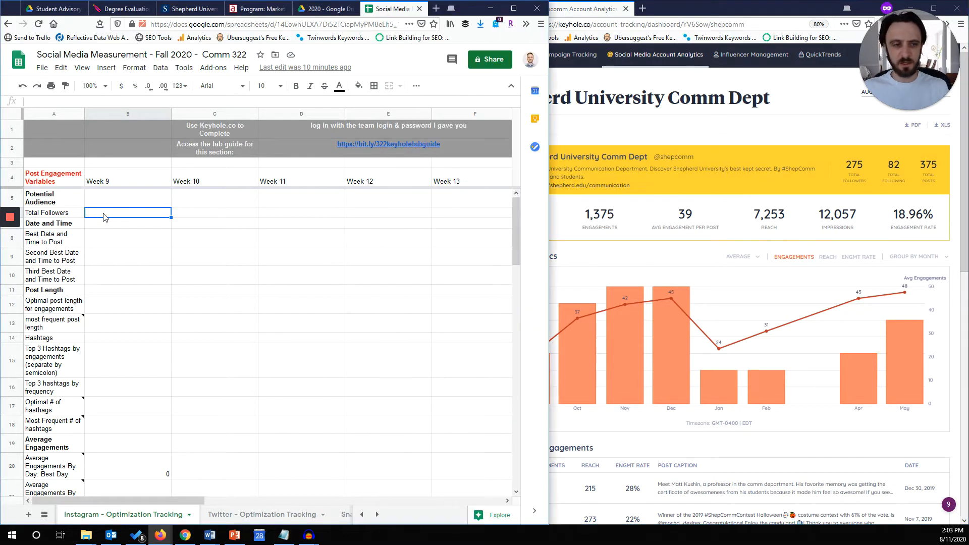
pyautogui.write('275')
pyautogui.press('Return')
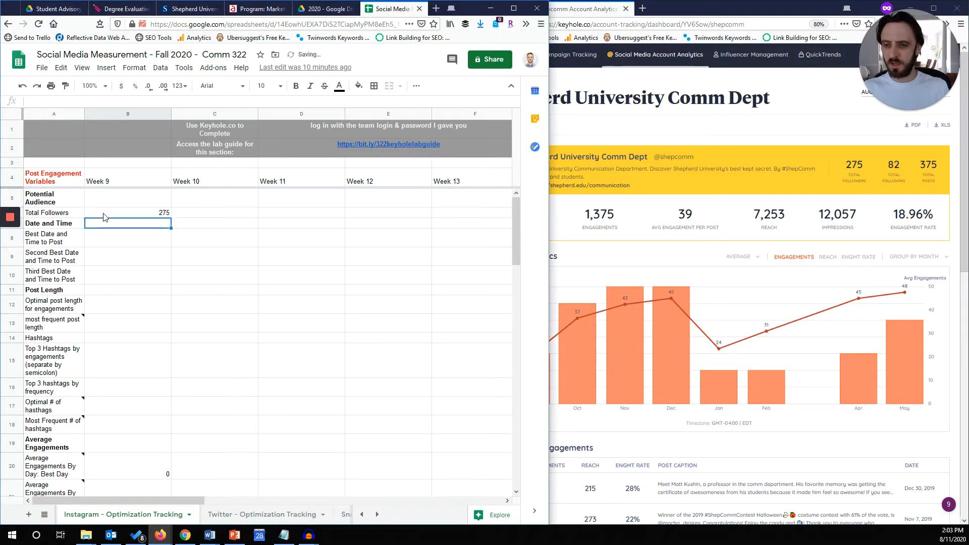
pyautogui.hotkey('ctrl', 'z')
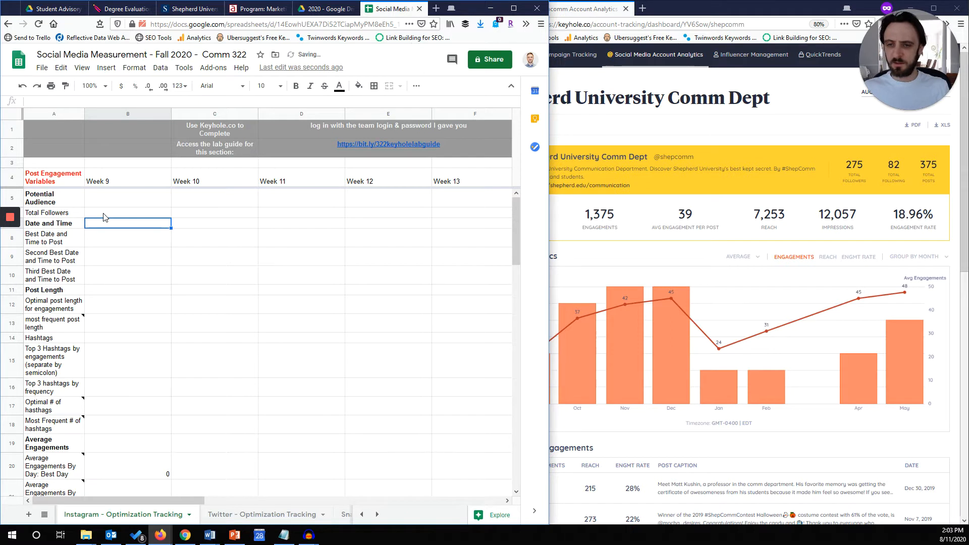
# Open the Optimization page of the Shepherd University Comm Dept tracker in Keyhole
pyautogui.click(606, 137)
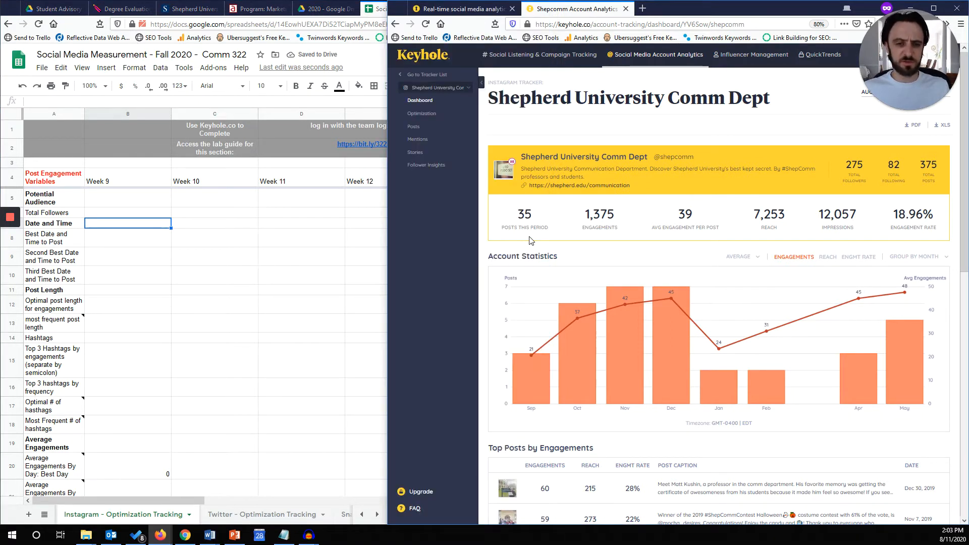
pyautogui.scroll(-3, 535, 239)
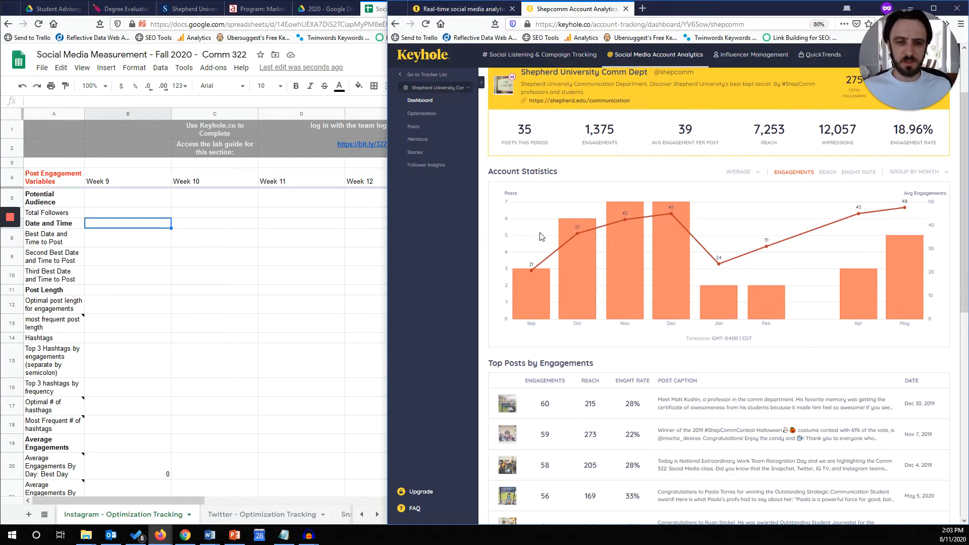
pyautogui.click(434, 113)
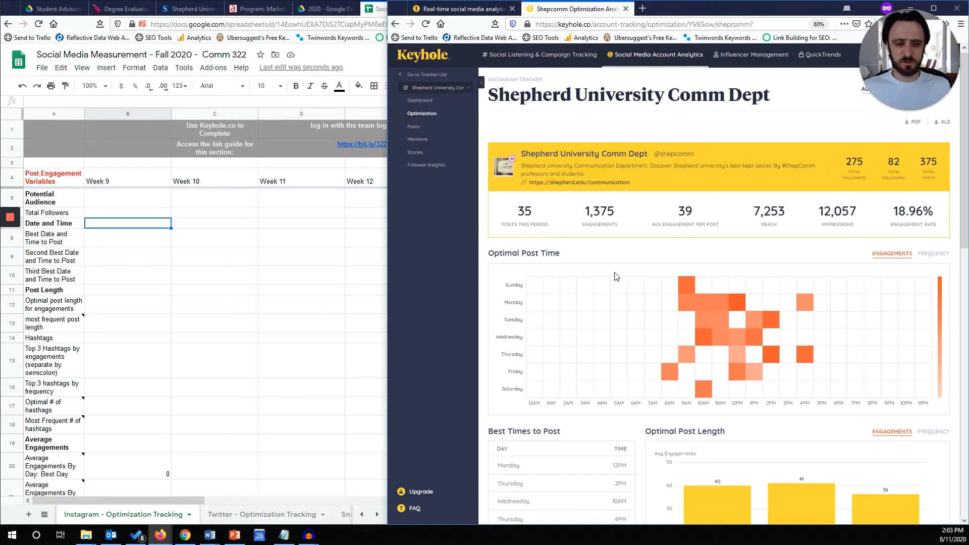
# Examine the engagement details of individual day and hour slots in the Optimal Post Time heat map
pyautogui.scroll(-1, 616, 276)
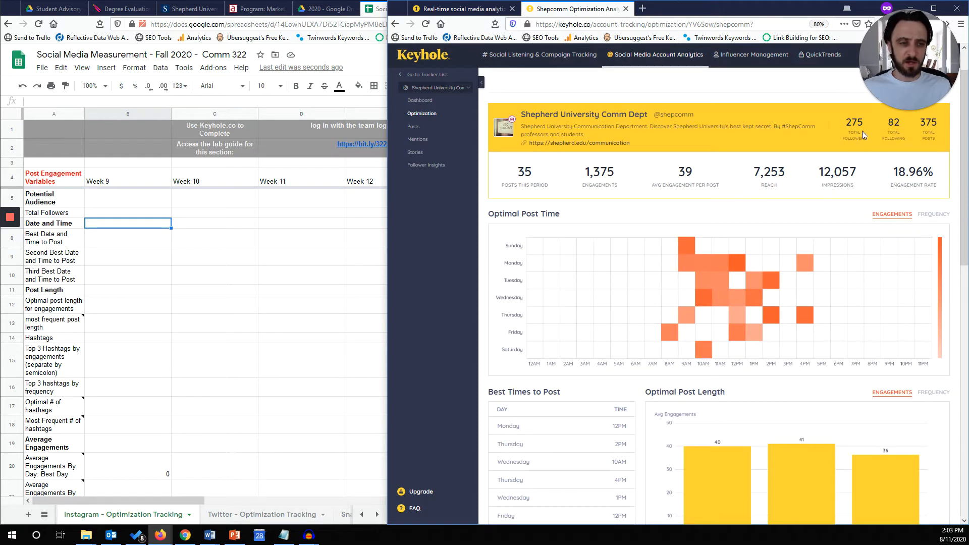
pyautogui.scroll(-2, 585, 324)
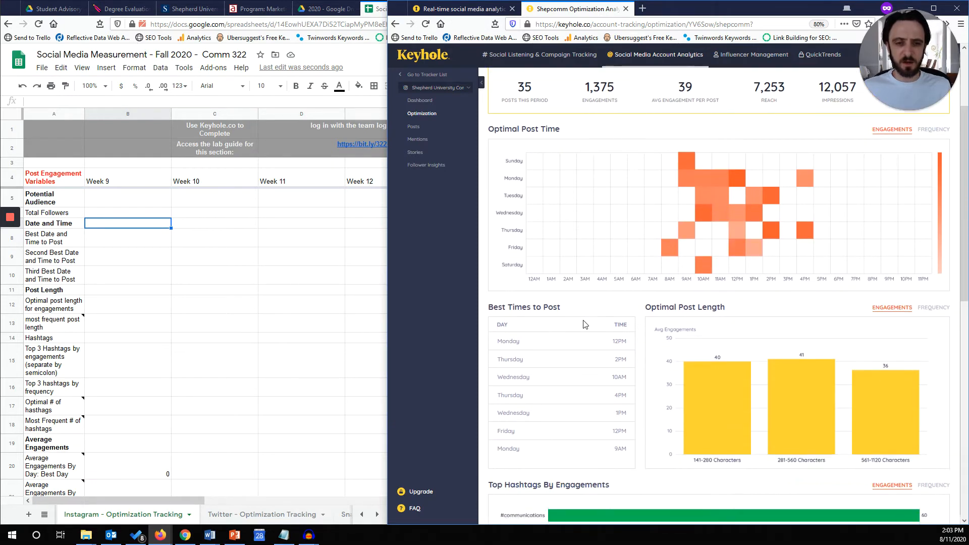
pyautogui.scroll(1, 656, 273)
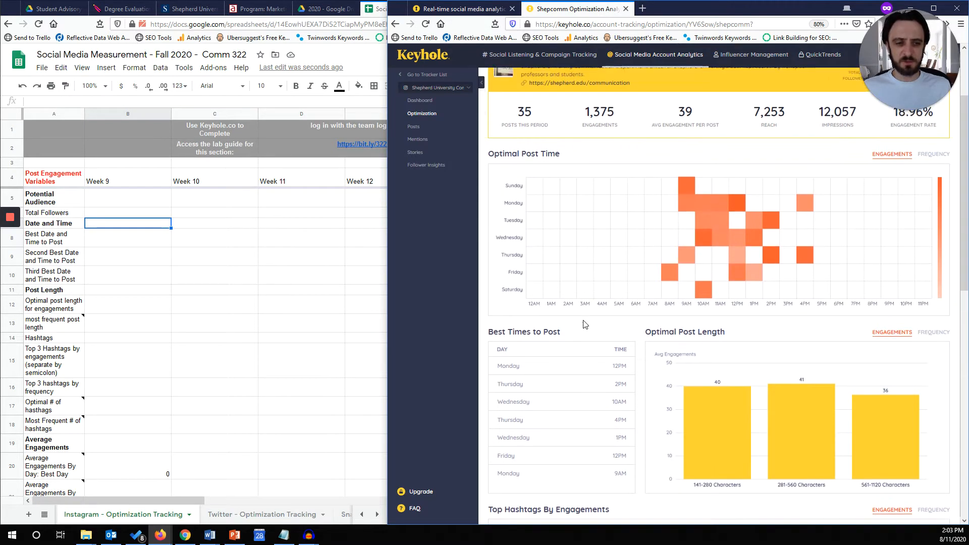
pyautogui.moveTo(741, 222)
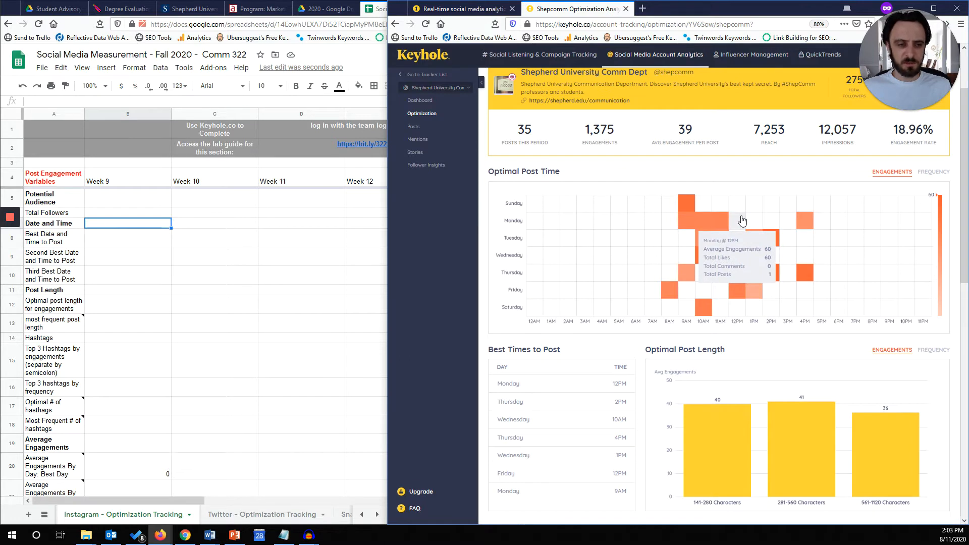
pyautogui.moveTo(686, 208)
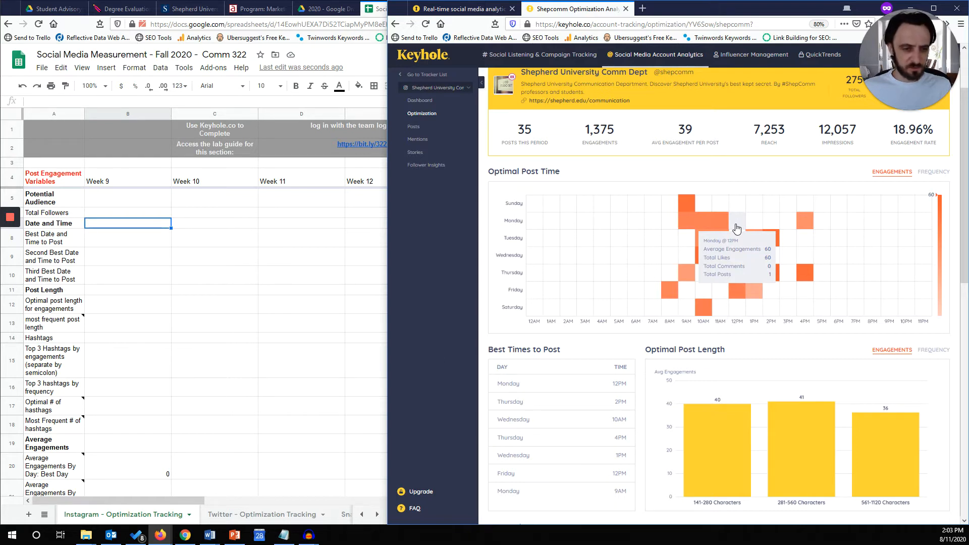
pyautogui.scroll(2, 736, 230)
pyautogui.moveTo(752, 335)
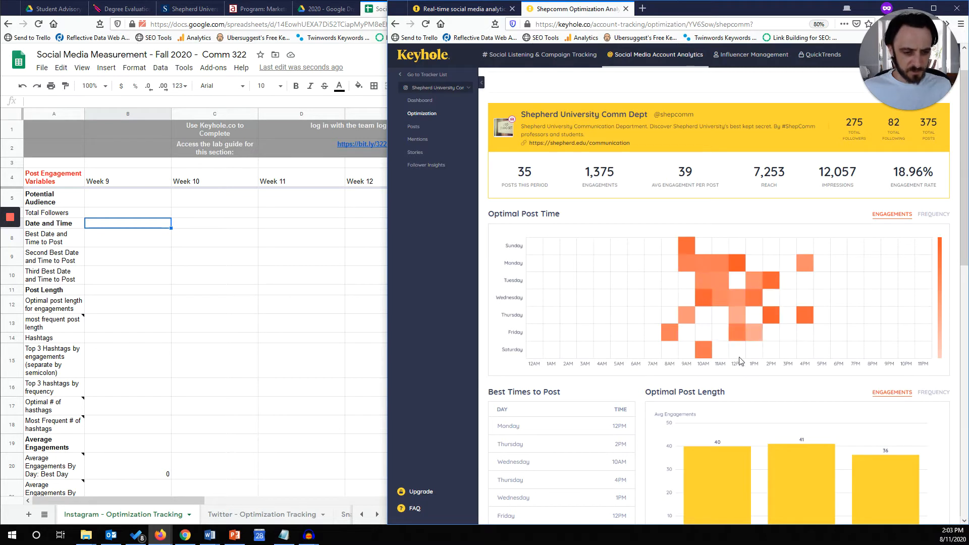
pyautogui.moveTo(738, 270)
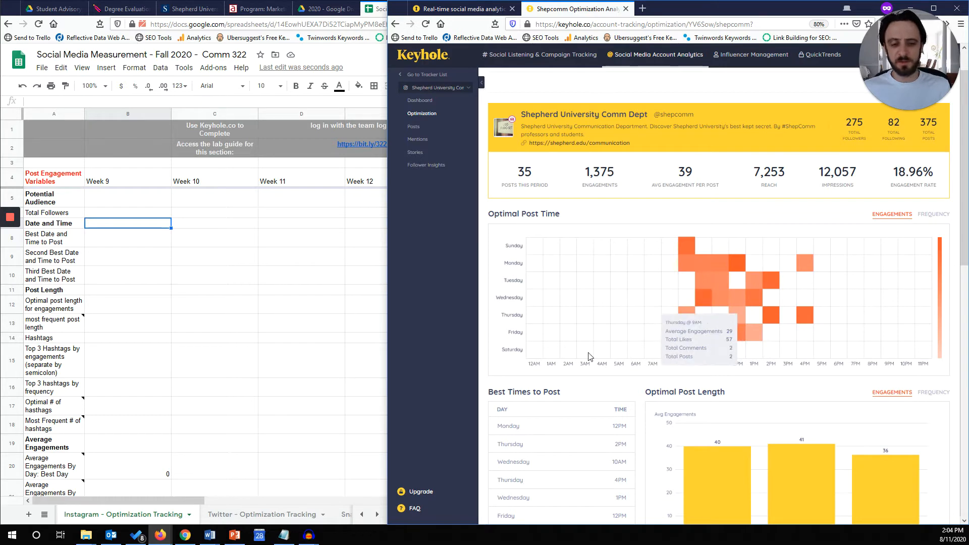
# Compare the top entries of the Best Times to Post list with the sheet's best, second best and third best date rows
pyautogui.scroll(-5, 706, 303)
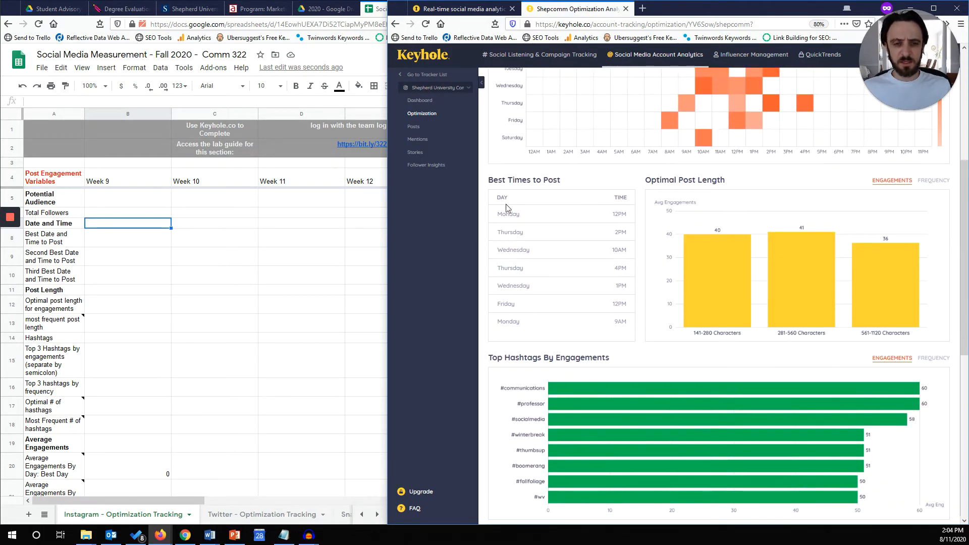
pyautogui.moveTo(512, 218)
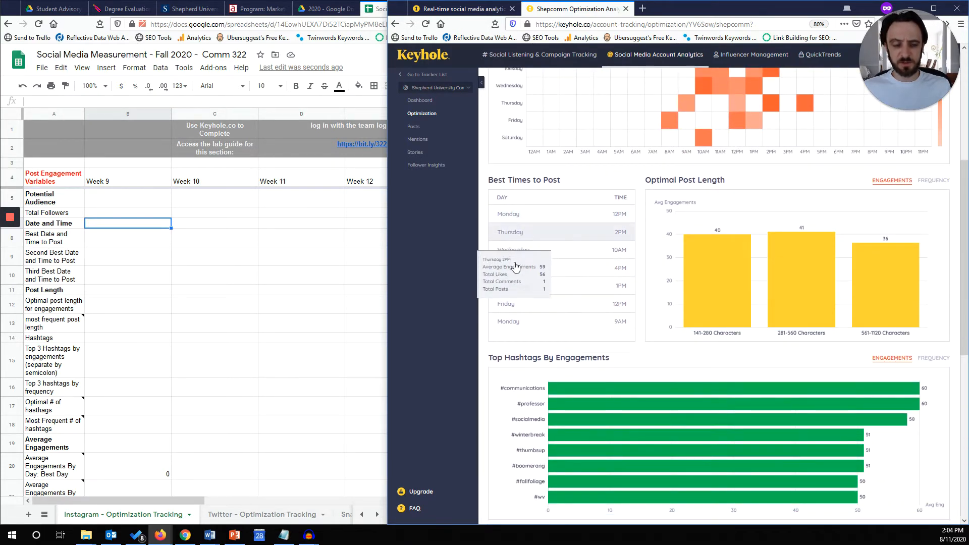
pyautogui.moveTo(513, 333)
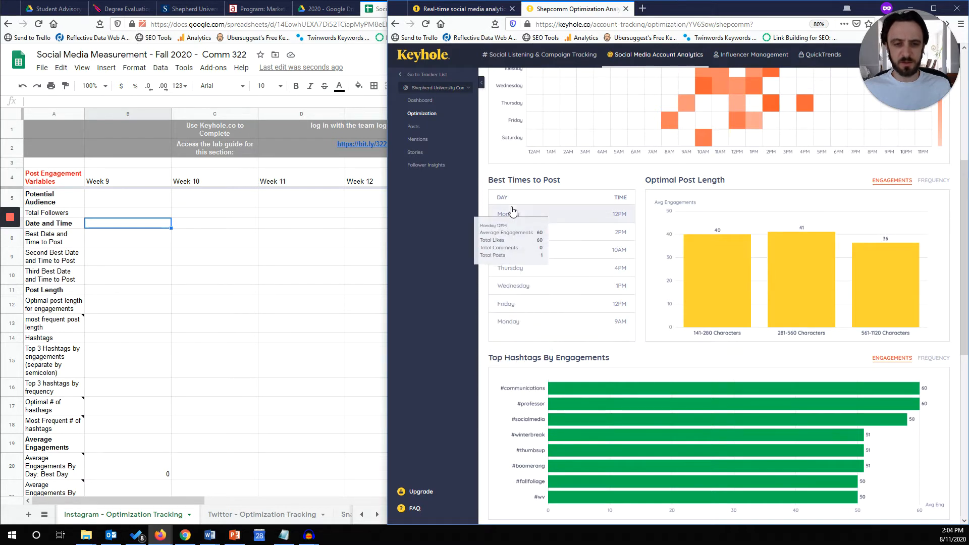
pyautogui.moveTo(513, 235)
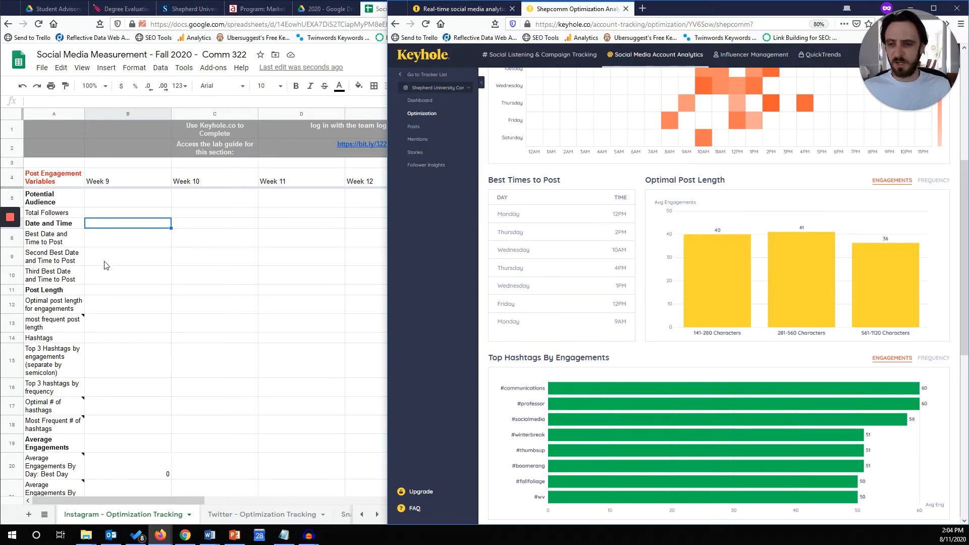
pyautogui.click(100, 262)
pyautogui.press('Left')
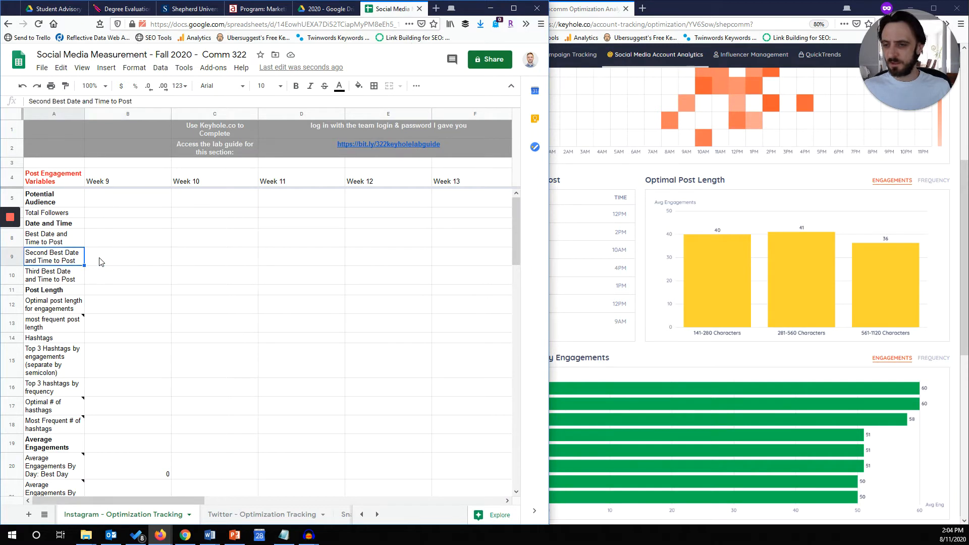
pyautogui.press('Right')
pyautogui.press('Up')
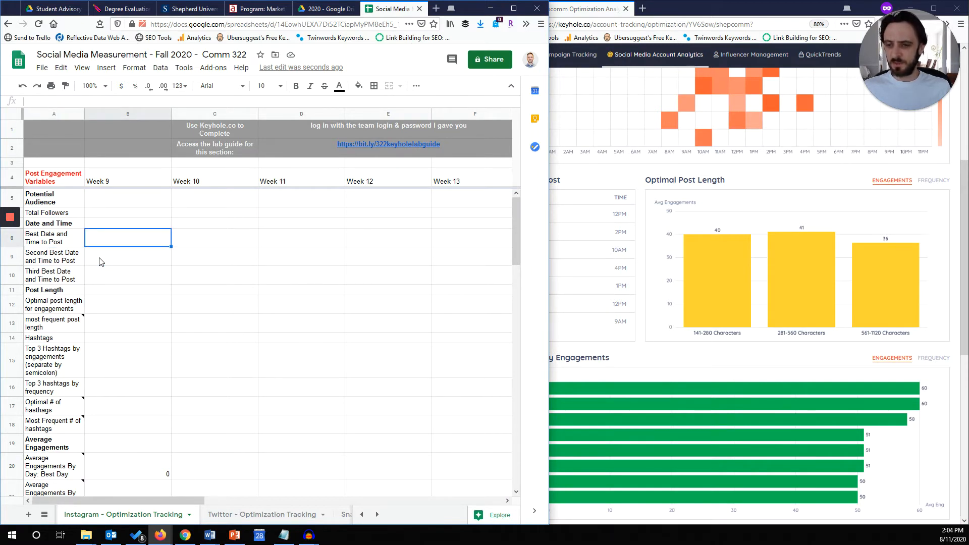
pyautogui.click(582, 181)
pyautogui.moveTo(512, 221)
pyautogui.moveTo(523, 240)
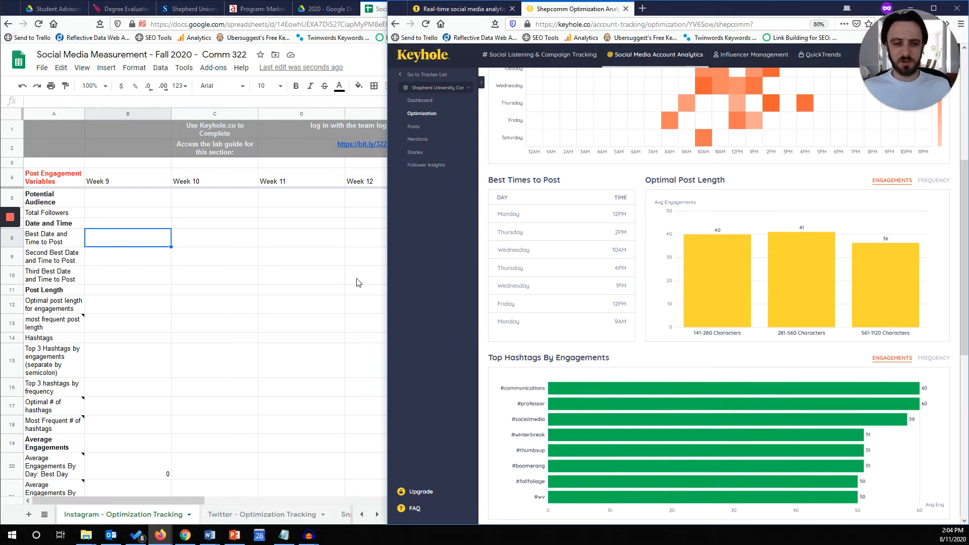
pyautogui.moveTo(565, 255)
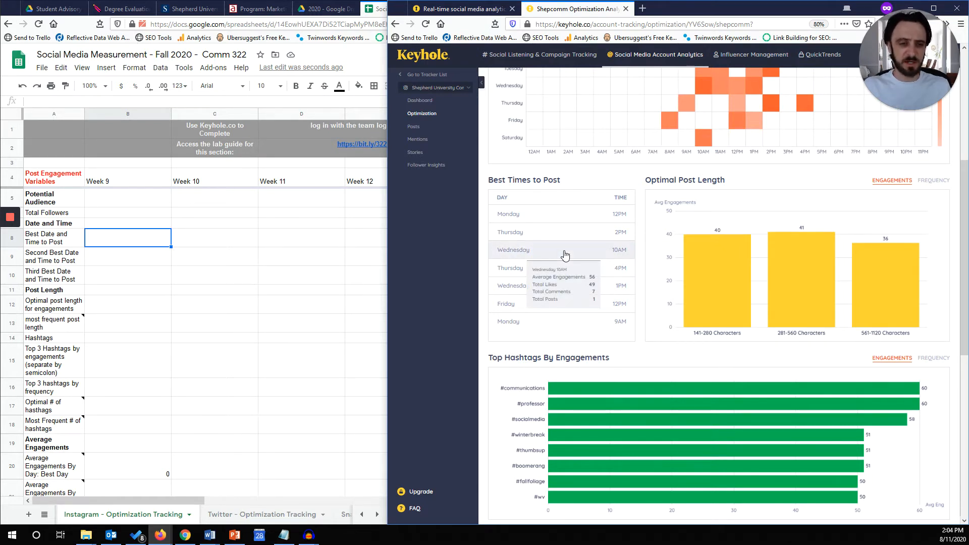
# Look up the post length with the highest engagements in Keyhole and enter 281-560 as the Week 9 optimal post length for engagements
pyautogui.click(118, 291)
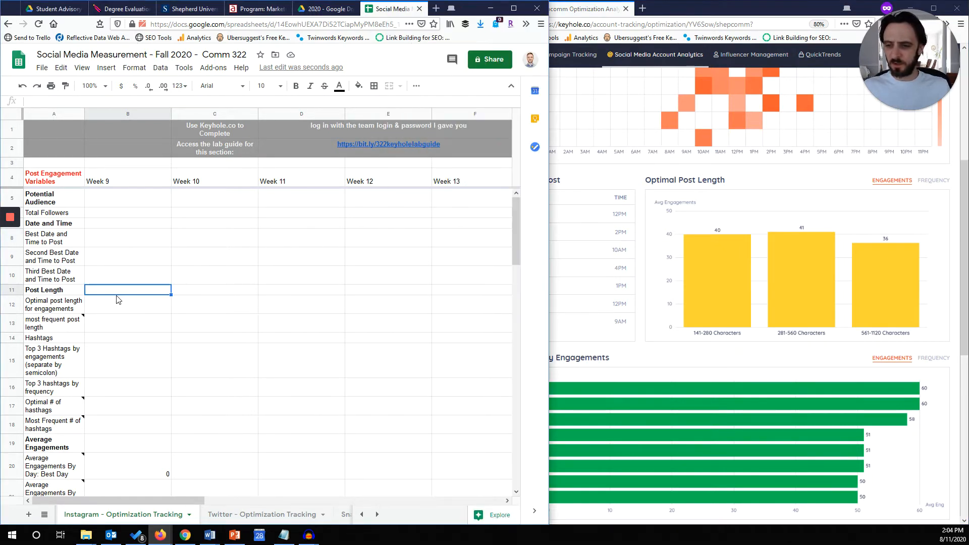
pyautogui.click(117, 305)
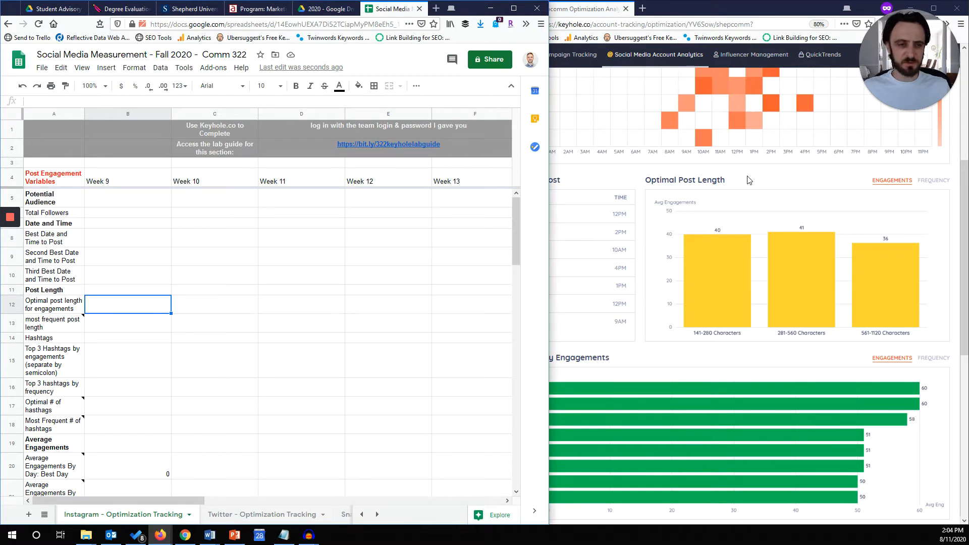
pyautogui.click(695, 182)
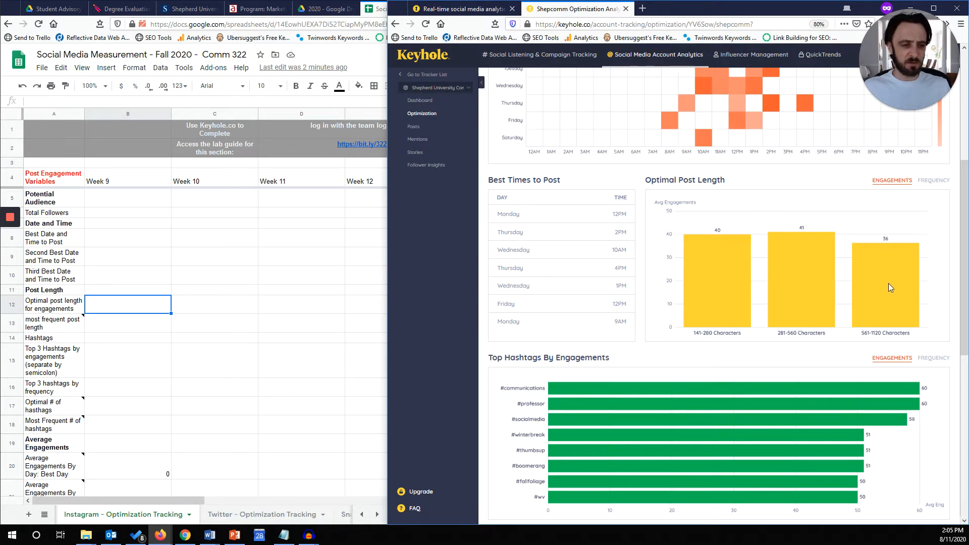
pyautogui.click(135, 303)
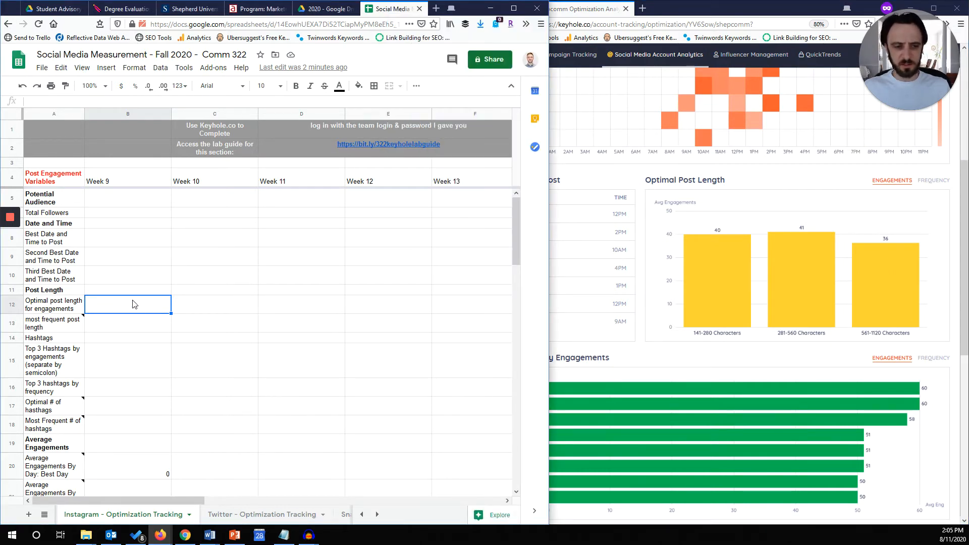
pyautogui.write('281-')
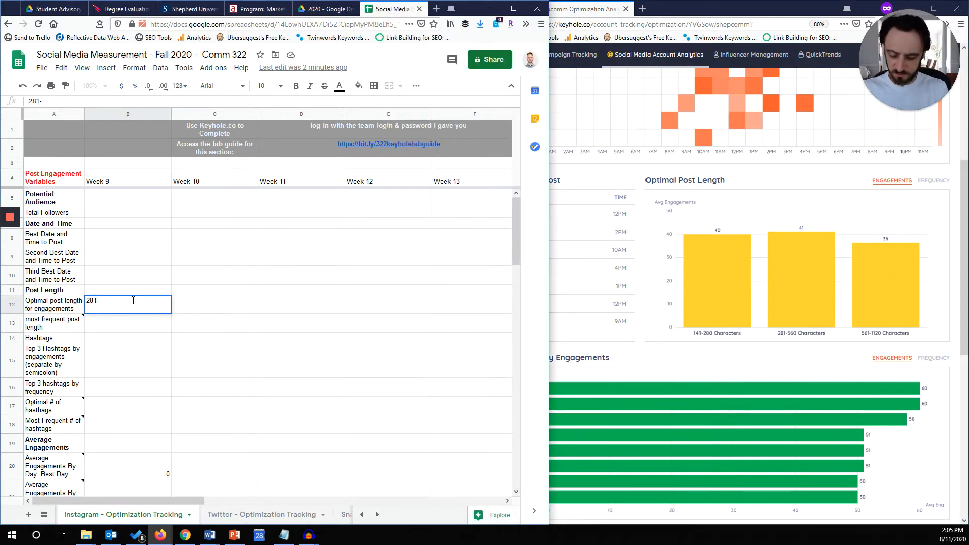
pyautogui.write('560')
pyautogui.press('Return')
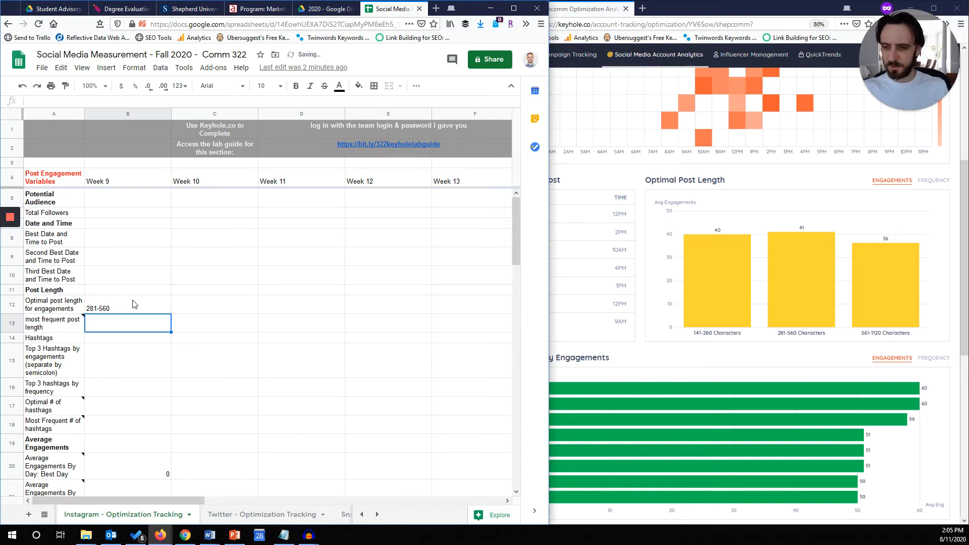
# Clear the Week 9 optimal post length entry and compare Keyhole's post length chart by engagements and by frequency
pyautogui.press('Up')
pyautogui.press('Delete')
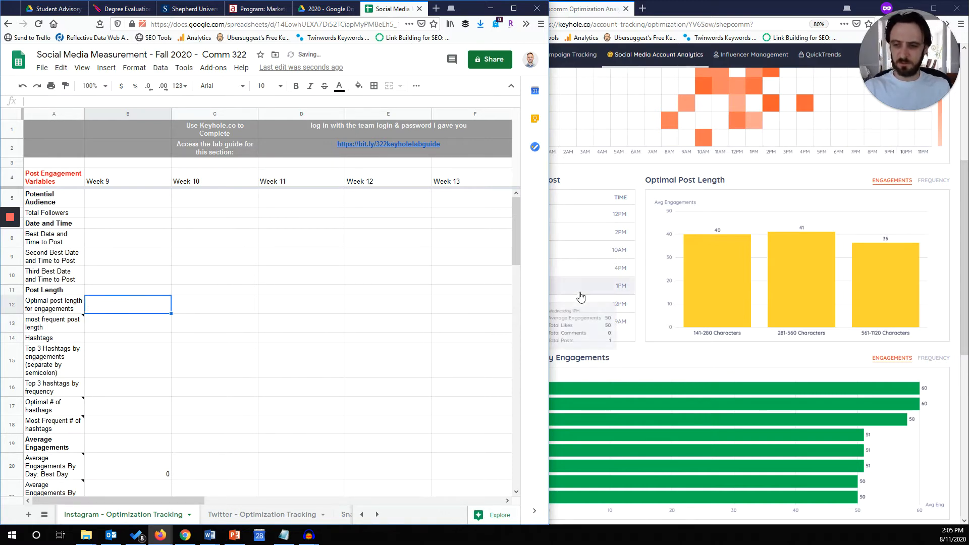
pyautogui.click(933, 180)
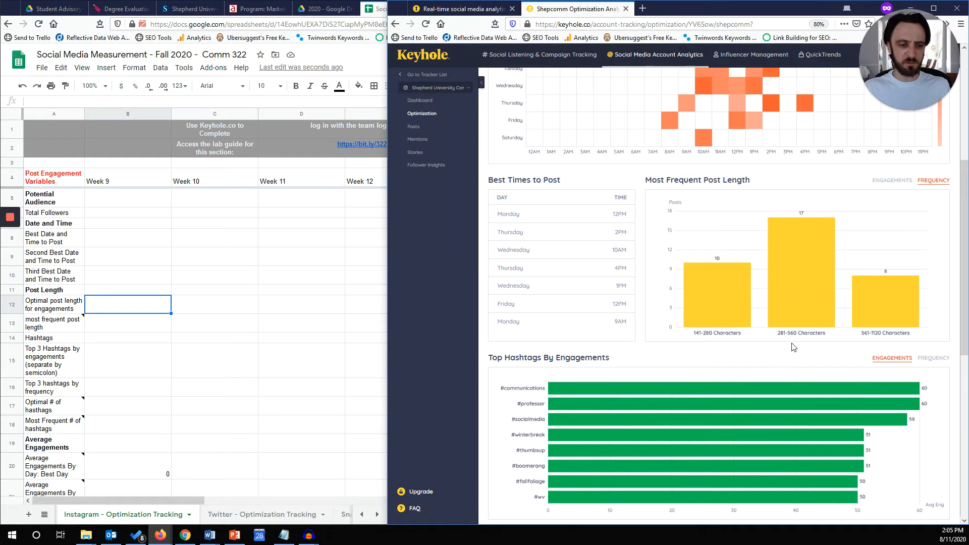
pyautogui.click(882, 184)
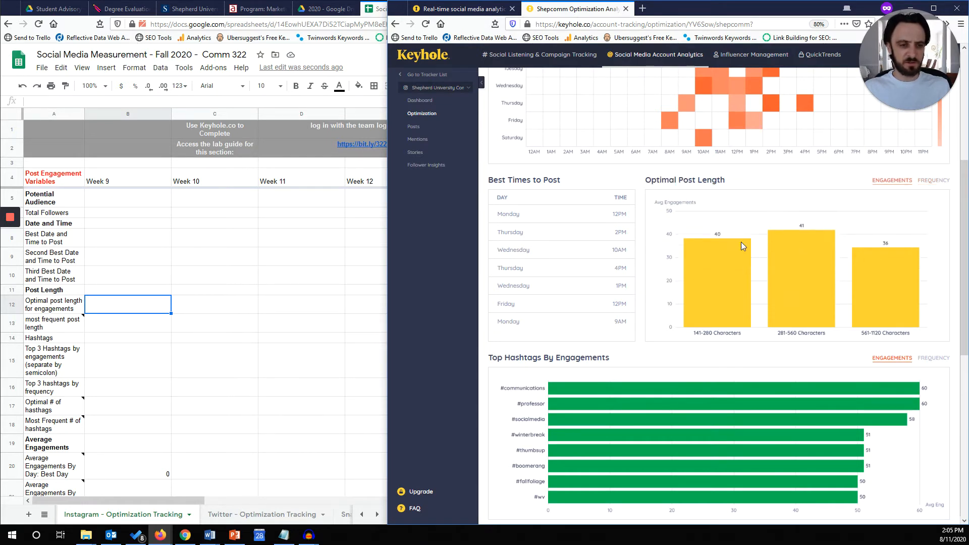
pyautogui.click(933, 181)
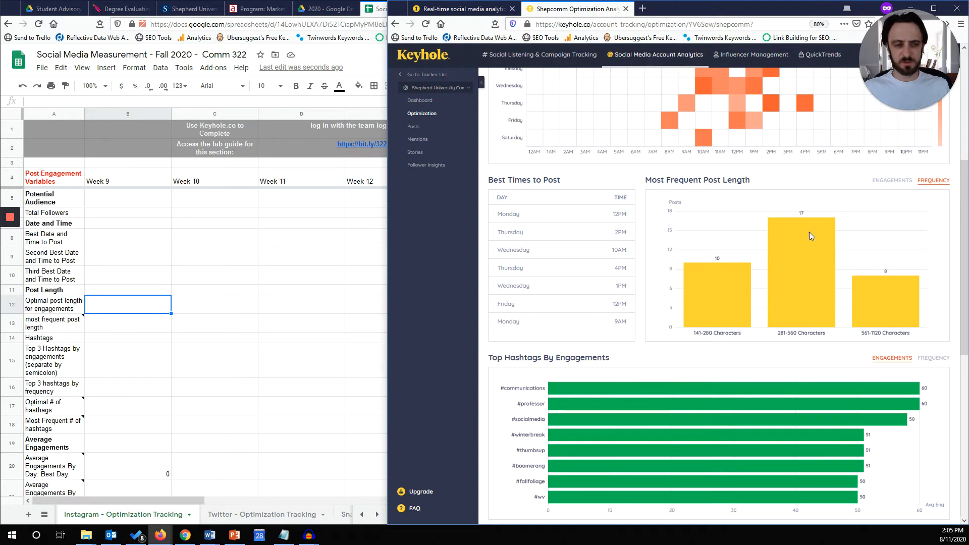
pyautogui.scroll(-3, 799, 274)
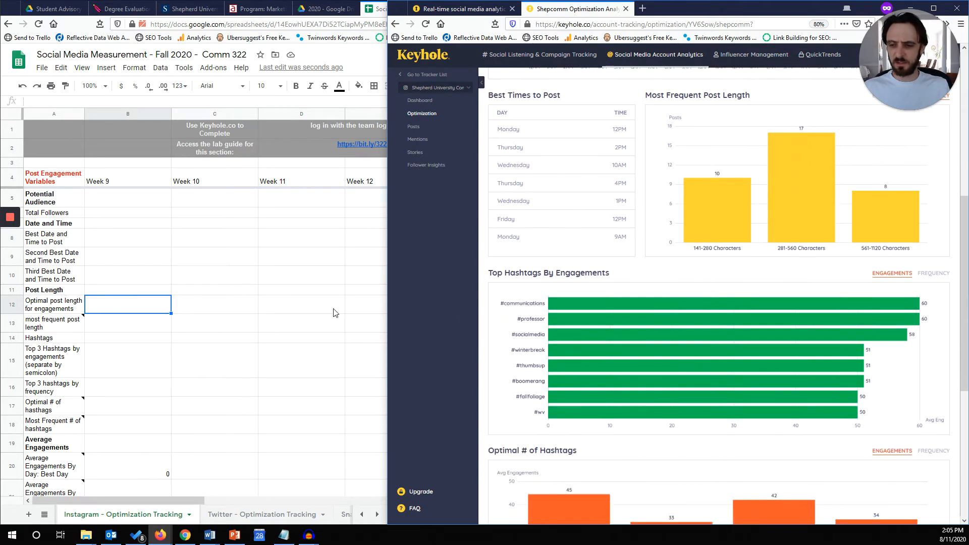
# Compare Keyhole's top hashtags by engagements and by frequency for the sheet's Week 9 hashtag rows
pyautogui.click(139, 323)
pyautogui.press('Down')
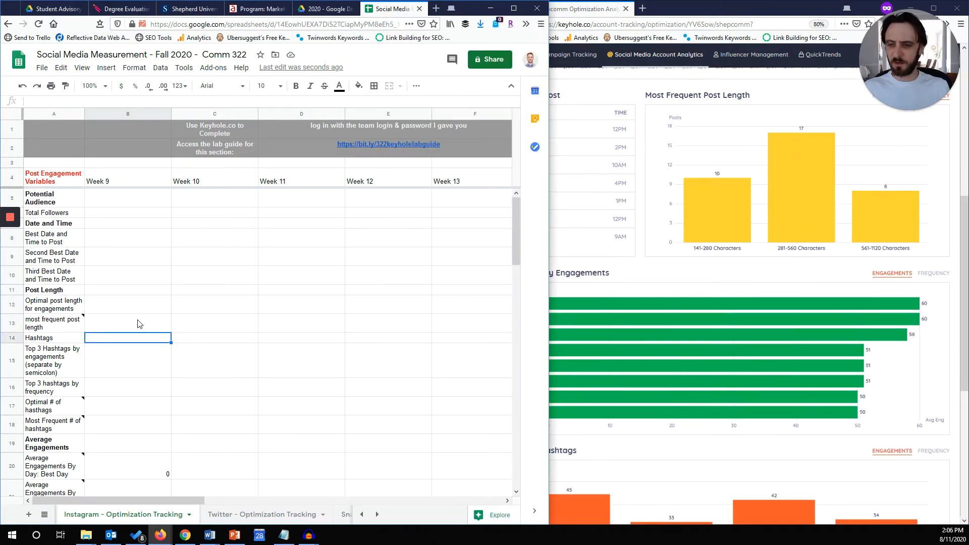
pyautogui.press('Down')
pyautogui.click(663, 275)
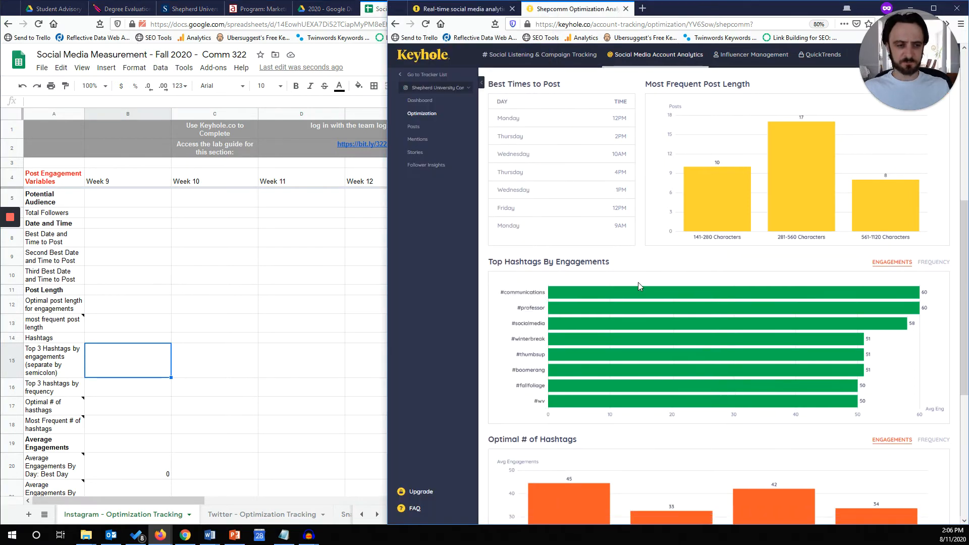
pyautogui.scroll(-3, 637, 283)
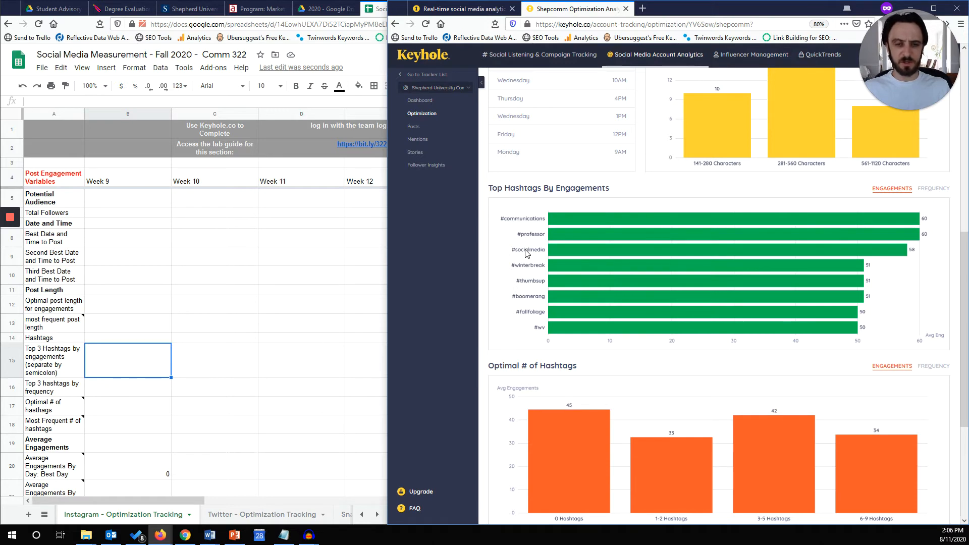
pyautogui.click(934, 189)
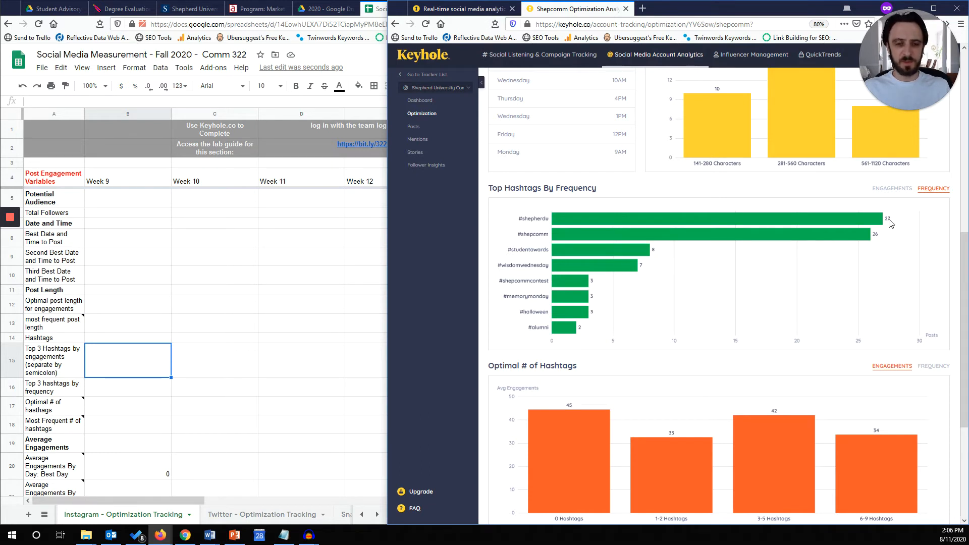
pyautogui.click(891, 190)
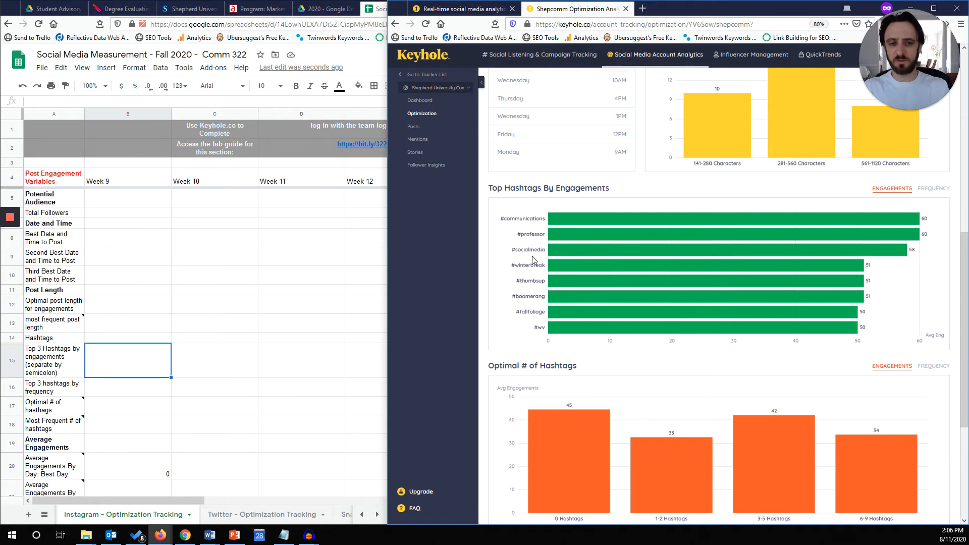
# Examine the Optimal # of Hashtags chart by engagements for the sheet's matching Week 9 row
pyautogui.click(115, 388)
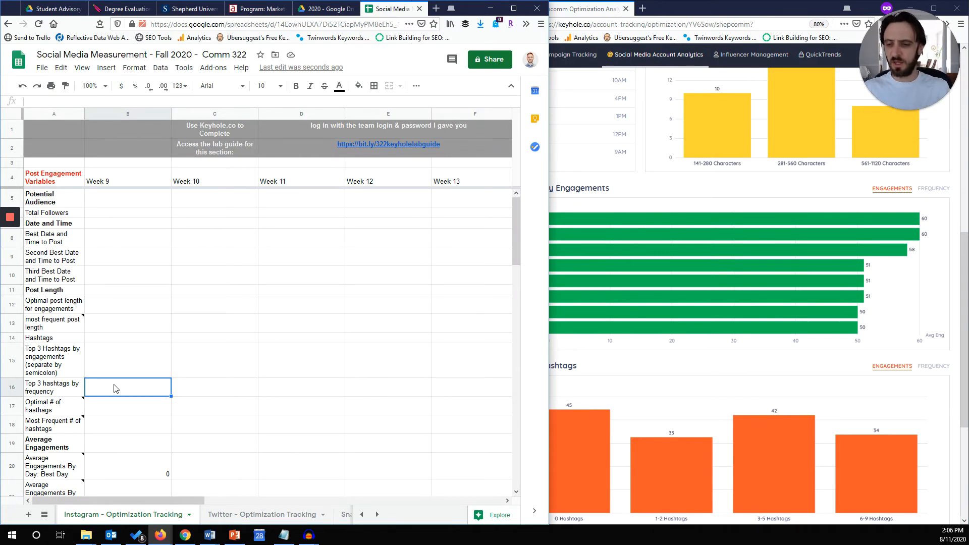
pyautogui.press('Down')
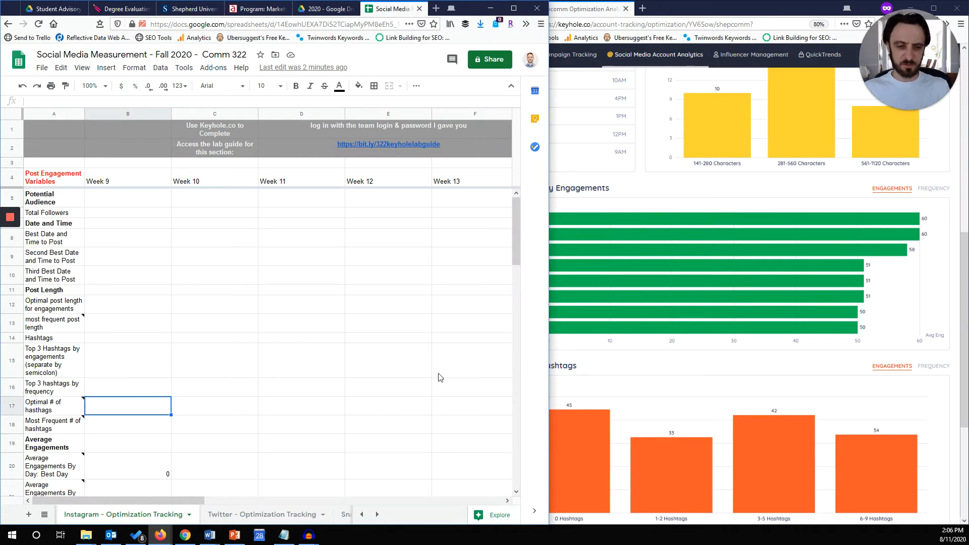
pyautogui.click(612, 370)
pyautogui.scroll(-1, 613, 369)
pyautogui.scroll(-2, 613, 369)
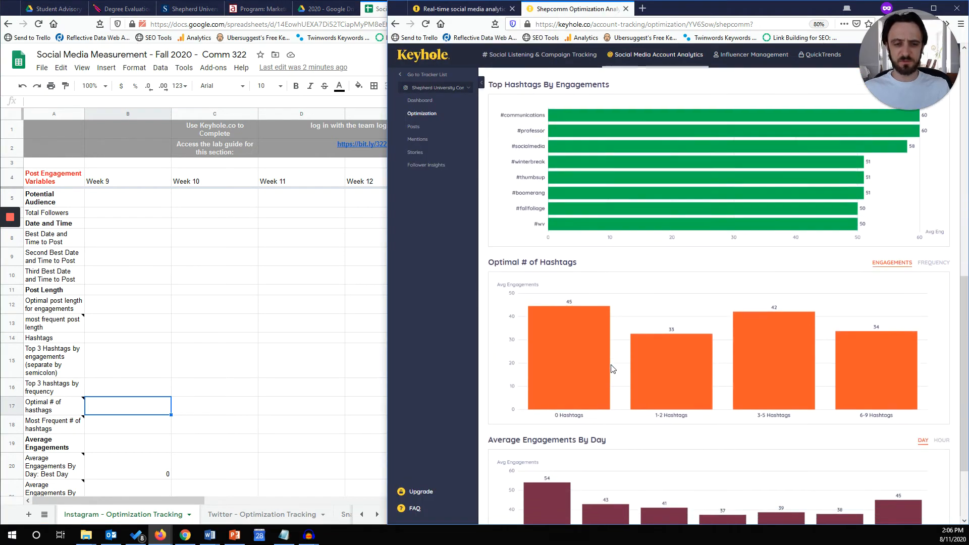
pyautogui.scroll(-2, 613, 369)
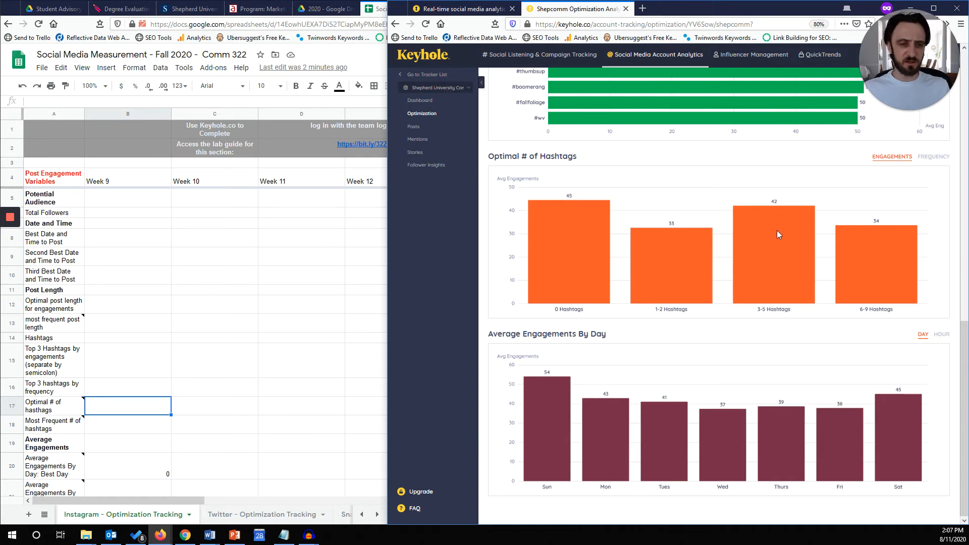
# Compare the most frequent number of hashtags with the number that earns the highest average engagements
pyautogui.click(933, 157)
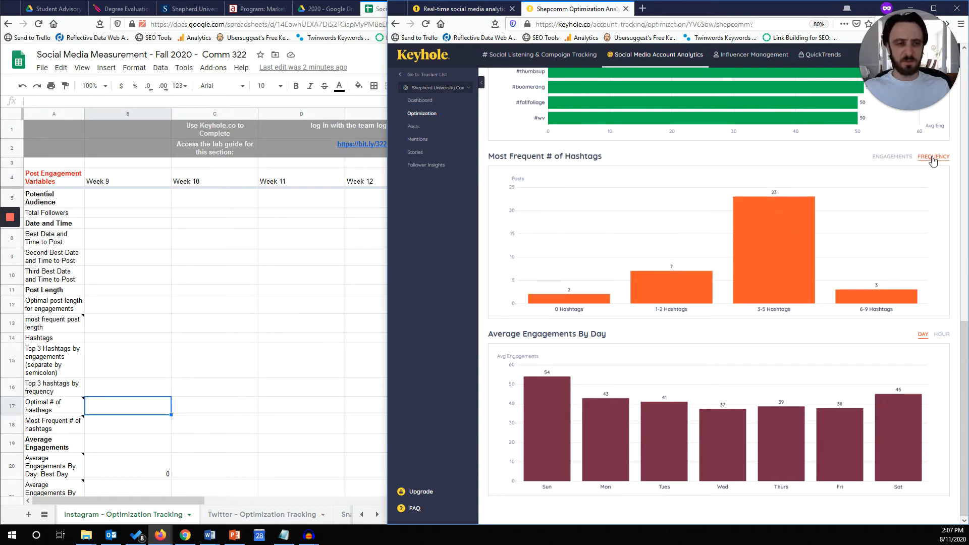
pyautogui.click(112, 413)
pyautogui.click(113, 423)
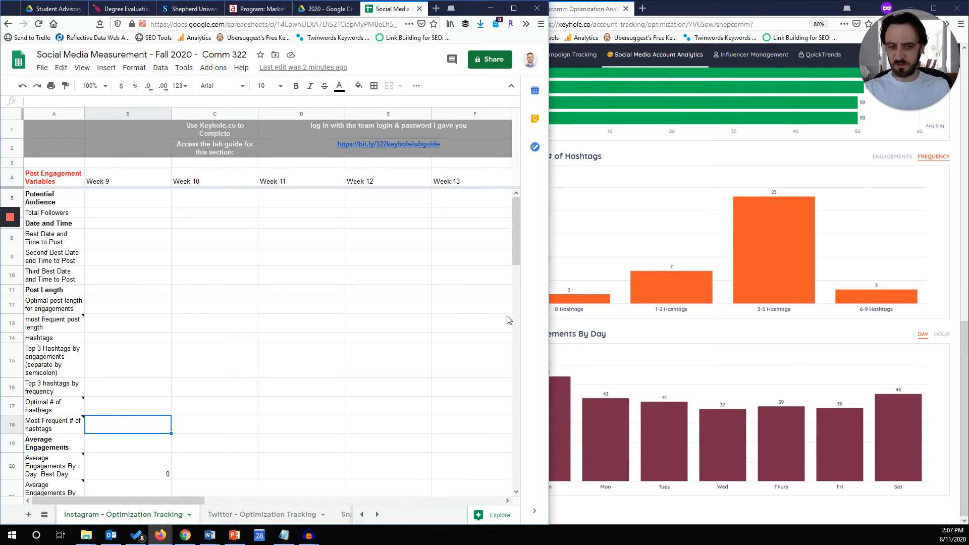
pyautogui.click(760, 161)
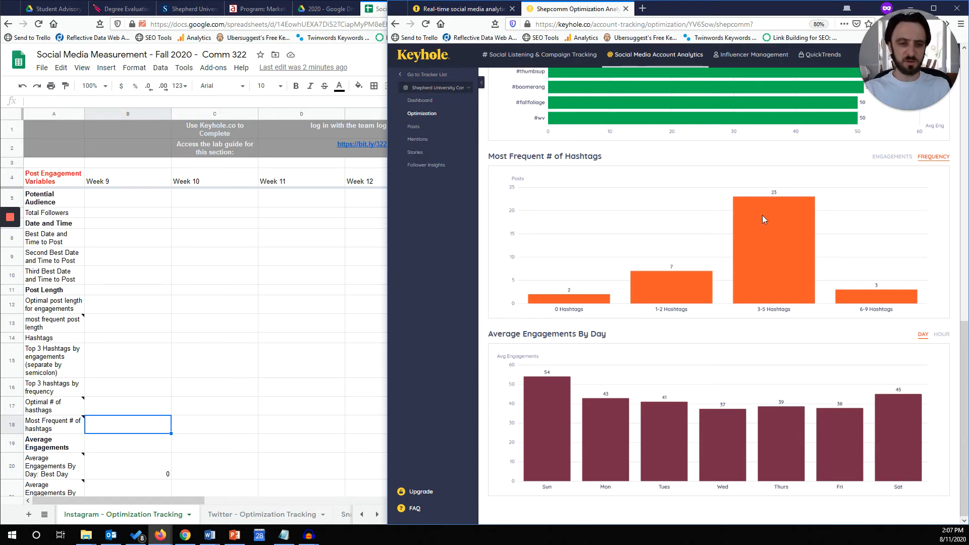
pyautogui.click(891, 157)
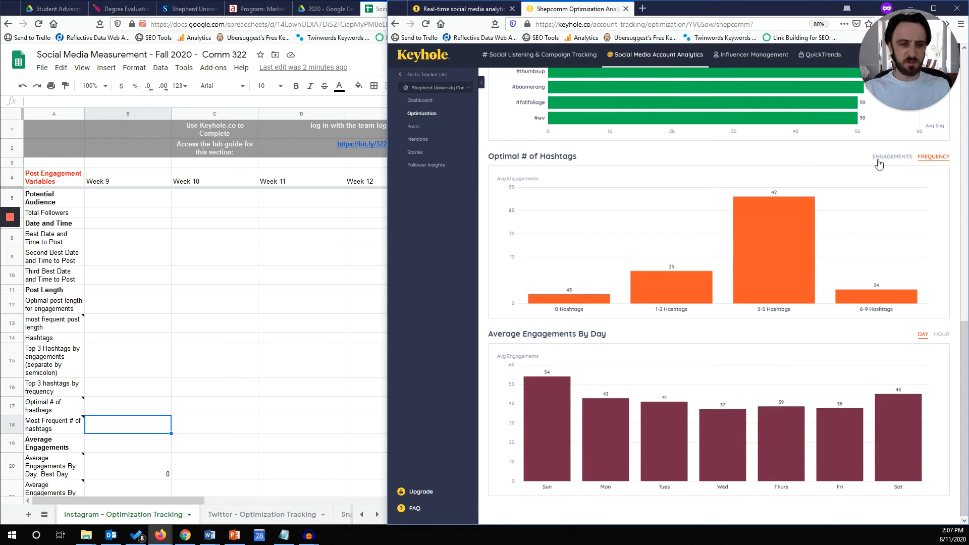
pyautogui.click(932, 163)
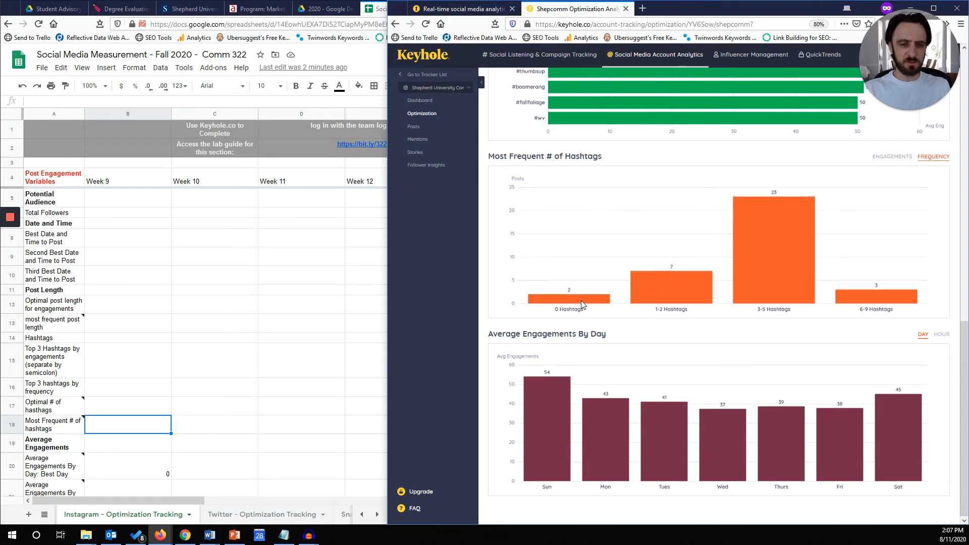
pyautogui.click(891, 157)
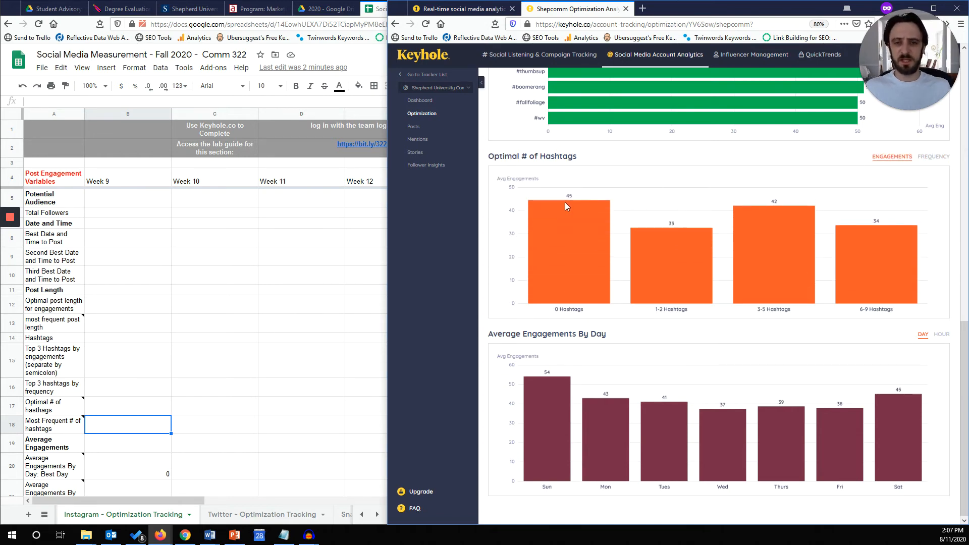
# Open the tracker's Posts page and review the engagements, reach and captions of the individual posts
pyautogui.click(413, 127)
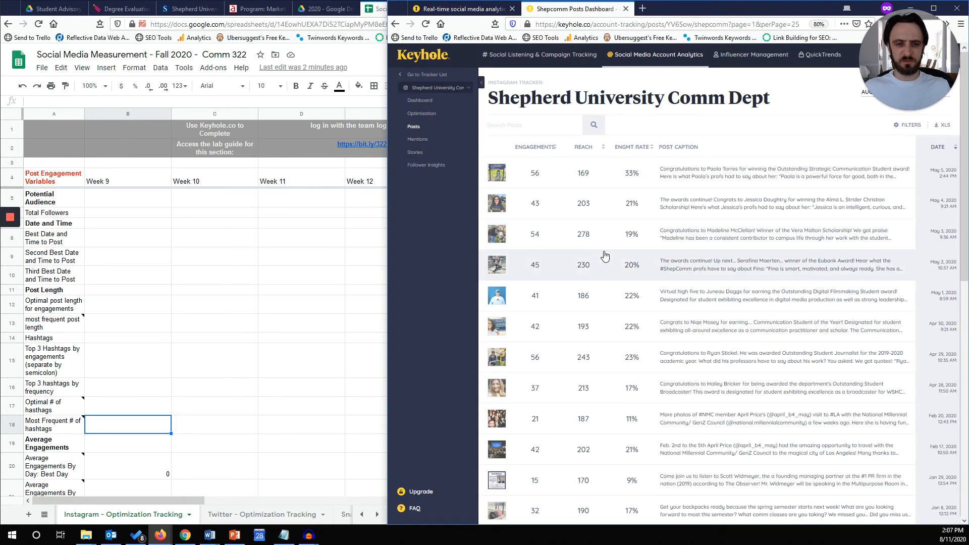
pyautogui.scroll(-10, 586, 262)
pyautogui.scroll(10, 576, 270)
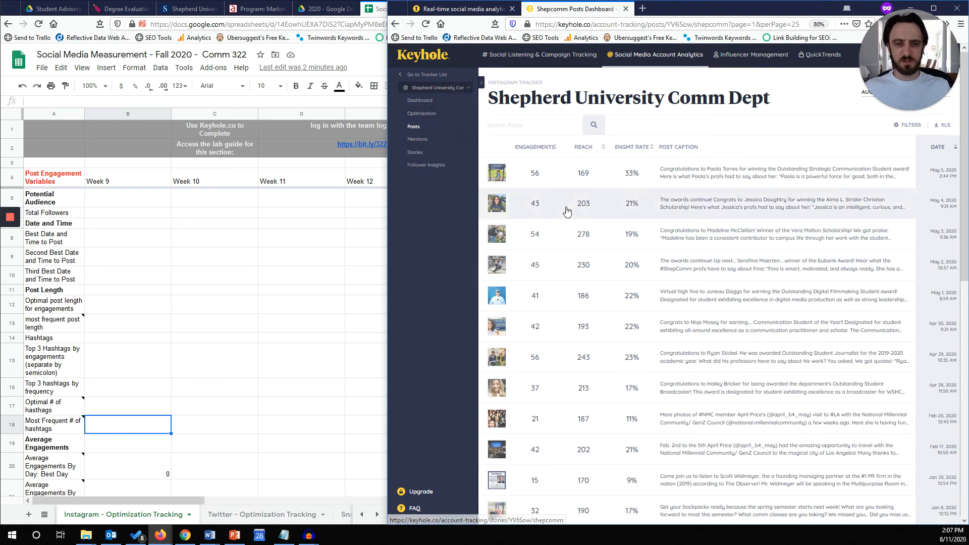
pyautogui.scroll(-3, 567, 211)
pyautogui.scroll(3, 567, 210)
pyautogui.scroll(-3, 531, 255)
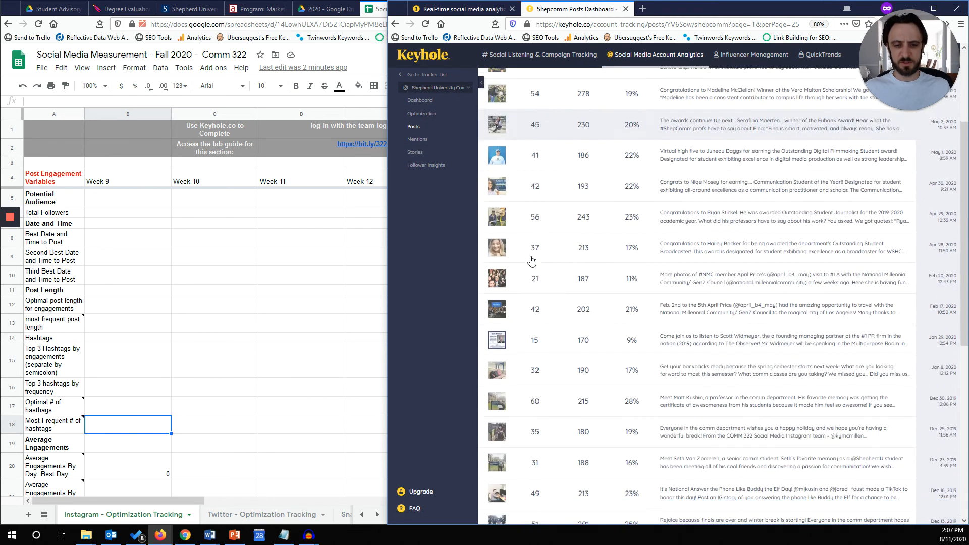
pyautogui.scroll(-1, 531, 261)
pyautogui.scroll(4, 532, 261)
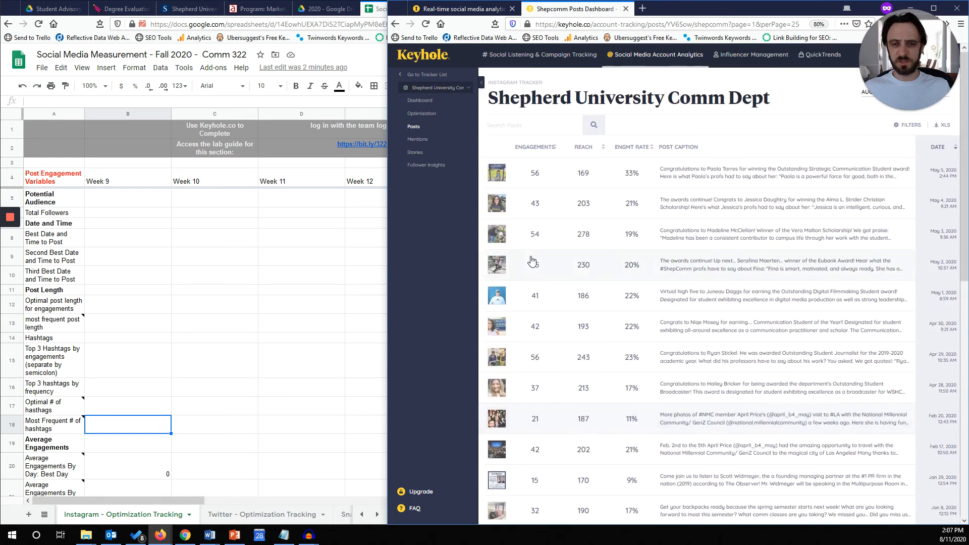
# Return to the Optimization page and show the number of hashtags chart by frequency
pyautogui.click(423, 114)
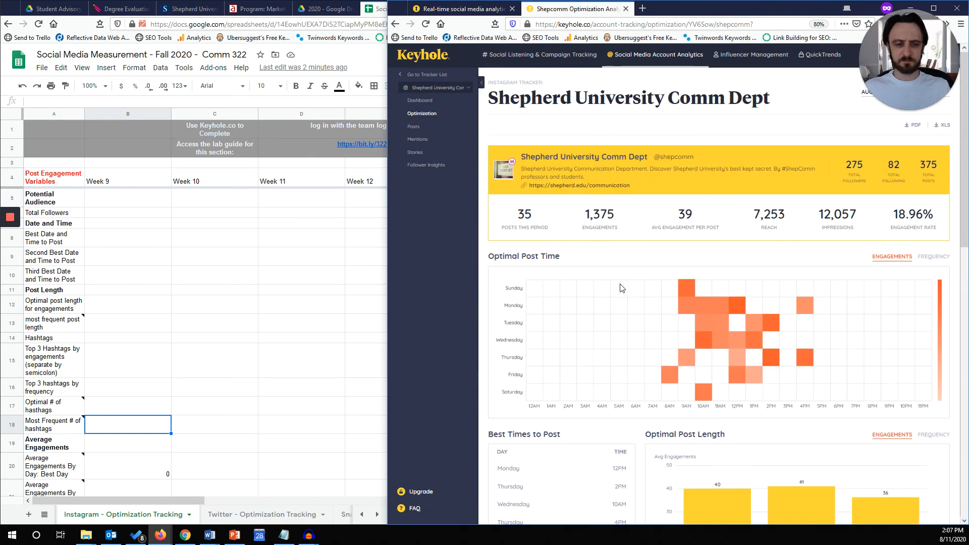
pyautogui.scroll(-3, 623, 289)
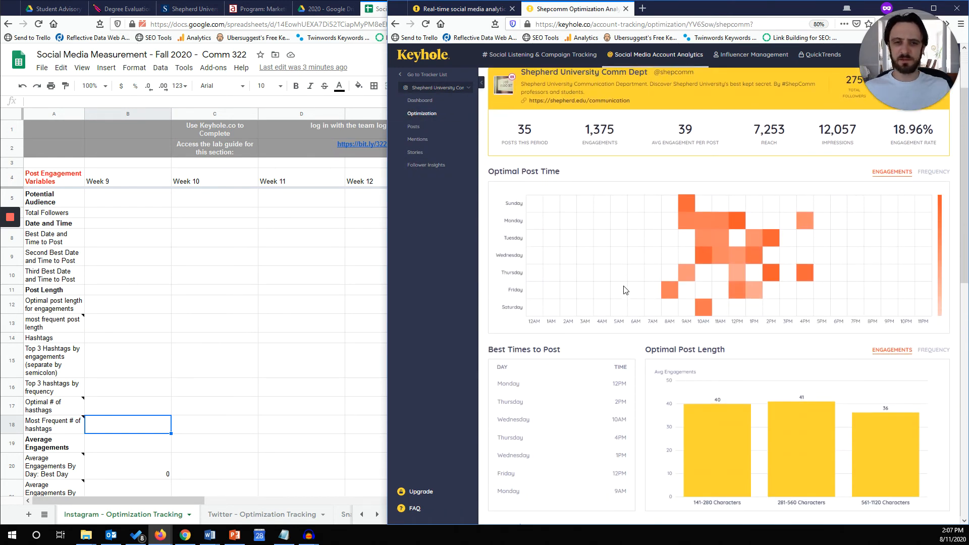
pyautogui.scroll(-18, 625, 290)
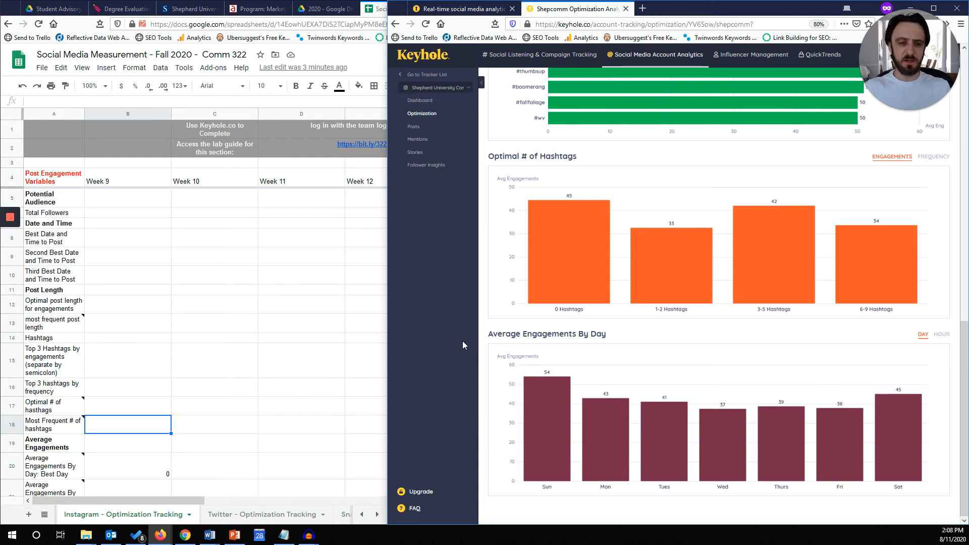
pyautogui.click(934, 157)
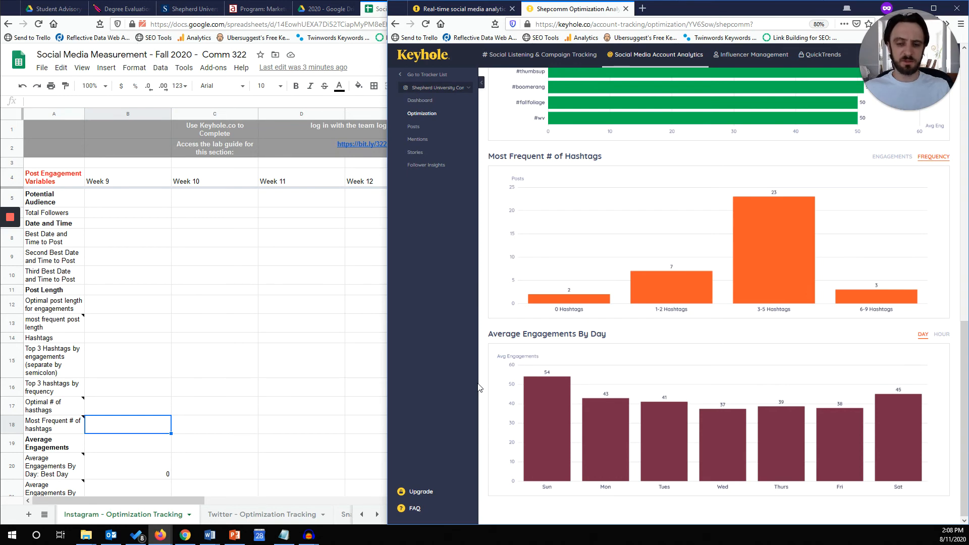
# Look up Average Engagements By Day in Keyhole and enter Sunday as Week 9 best day and Saturday as second best day
pyautogui.click(112, 461)
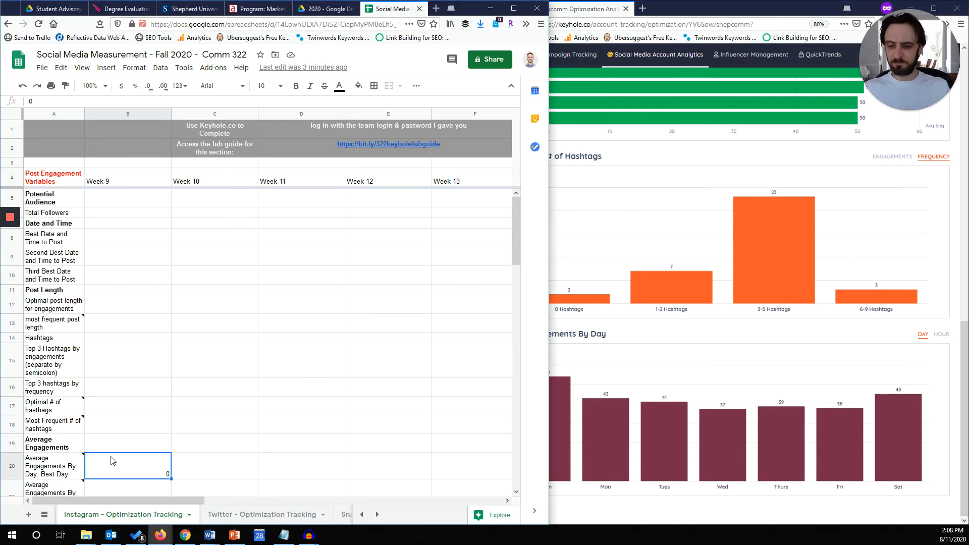
pyautogui.scroll(-3, 121, 455)
pyautogui.click(634, 349)
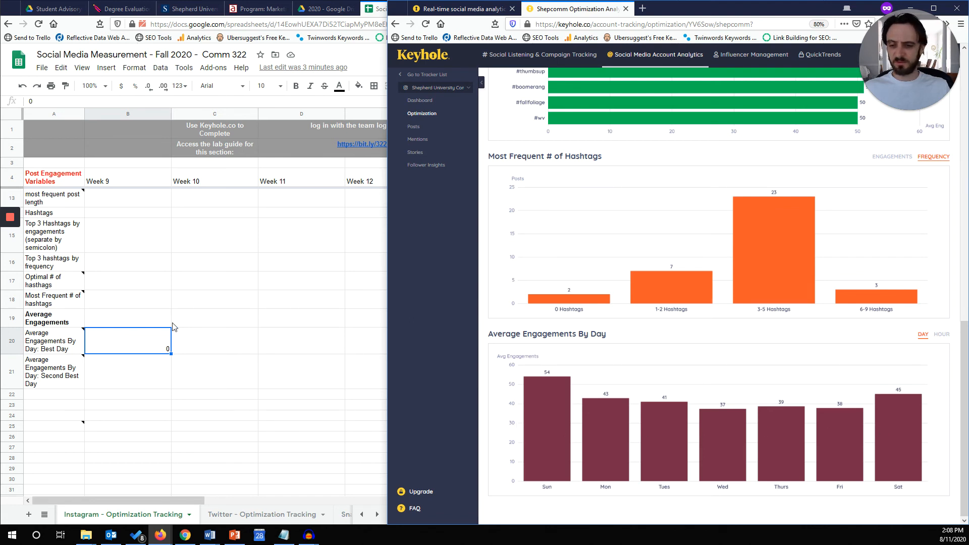
pyautogui.click(134, 343)
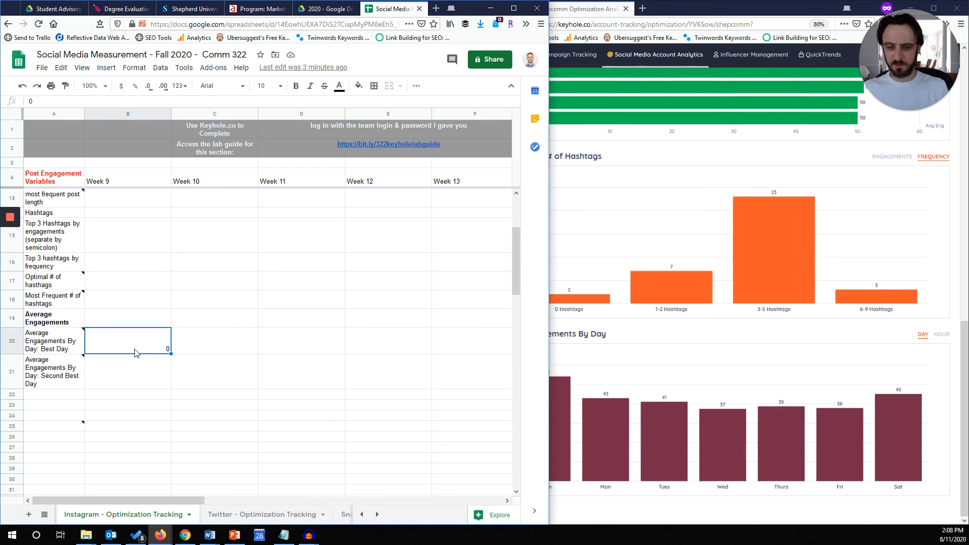
pyautogui.write('Sunday')
pyautogui.press('Return')
pyautogui.write('Su')
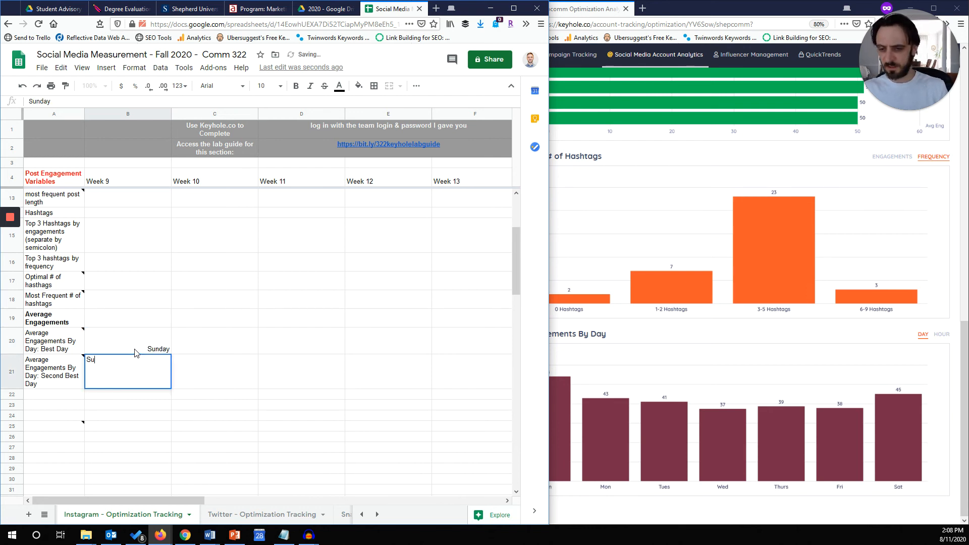
pyautogui.press('BackSpace')
pyautogui.write('aturday')
pyautogui.press('Return')
pyautogui.press('Up')
pyautogui.hotkey('ctrl', 'Right')
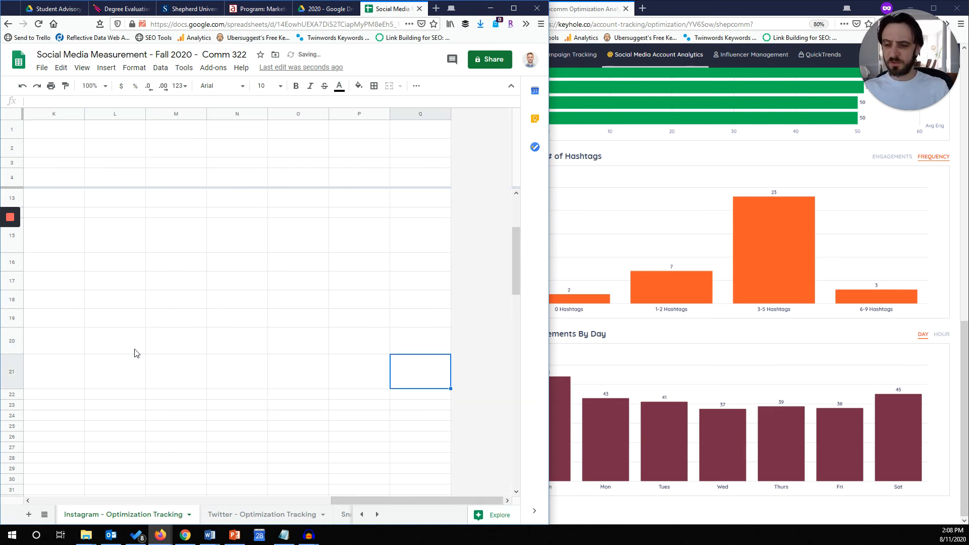
# Clear the Week 9 best day and second best day cells for average engagements
pyautogui.moveTo(372, 500); pyautogui.dragTo(35, 499)
pyautogui.click(111, 382)
pyautogui.press('Delete')
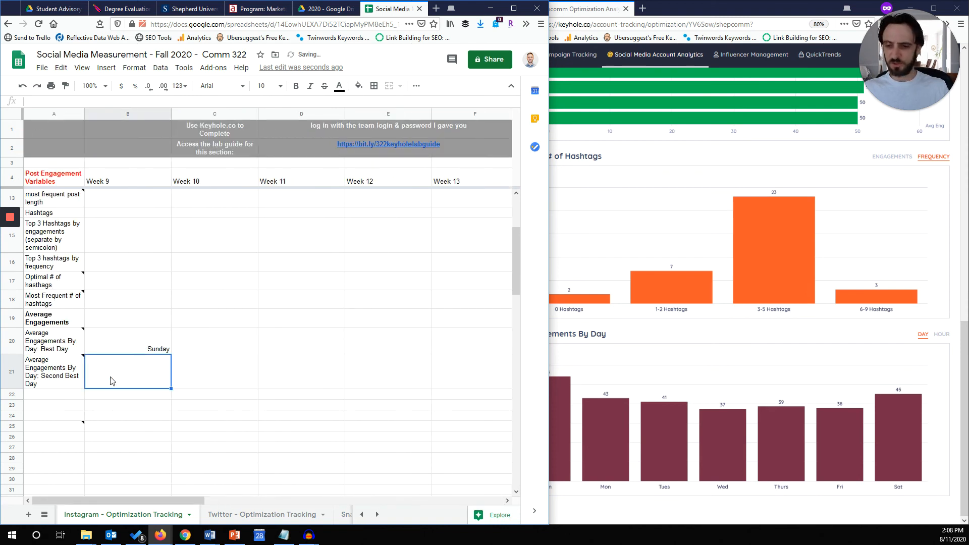
pyautogui.press('Up')
pyautogui.press('Delete')
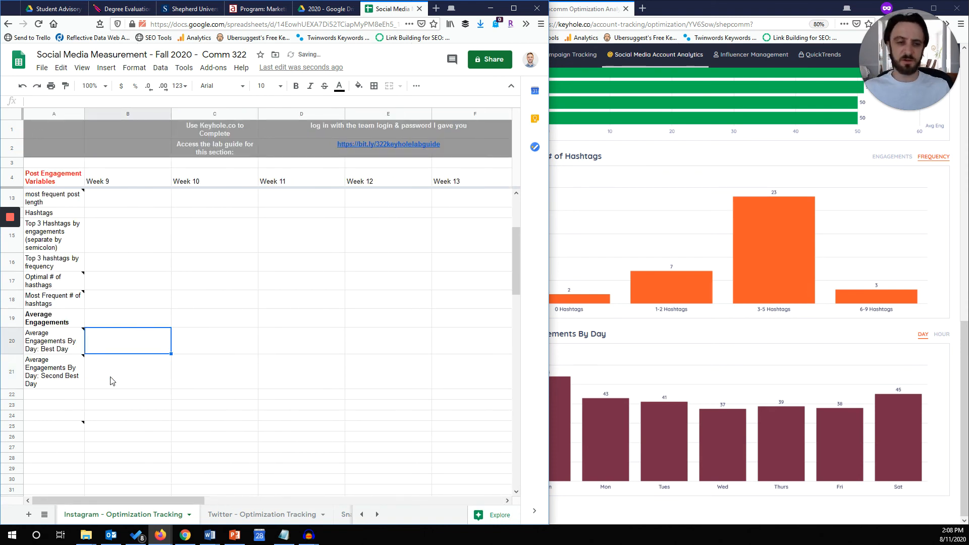
# Switch to Keyhole, review the Optimization page's hashtag, post length and post time charts and account summary, and return to the Google Sheets tracking sheet
pyautogui.click(956, 208)
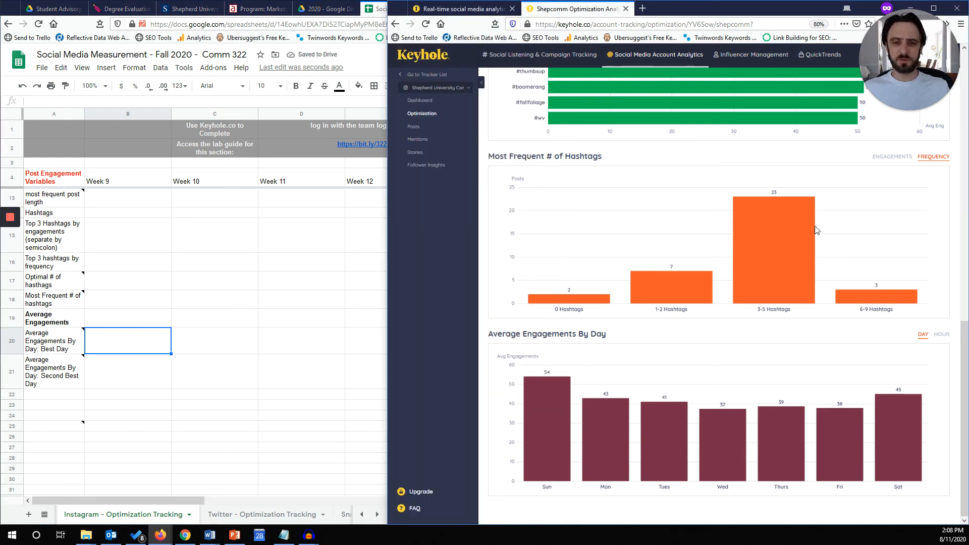
pyautogui.scroll(10, 576, 243)
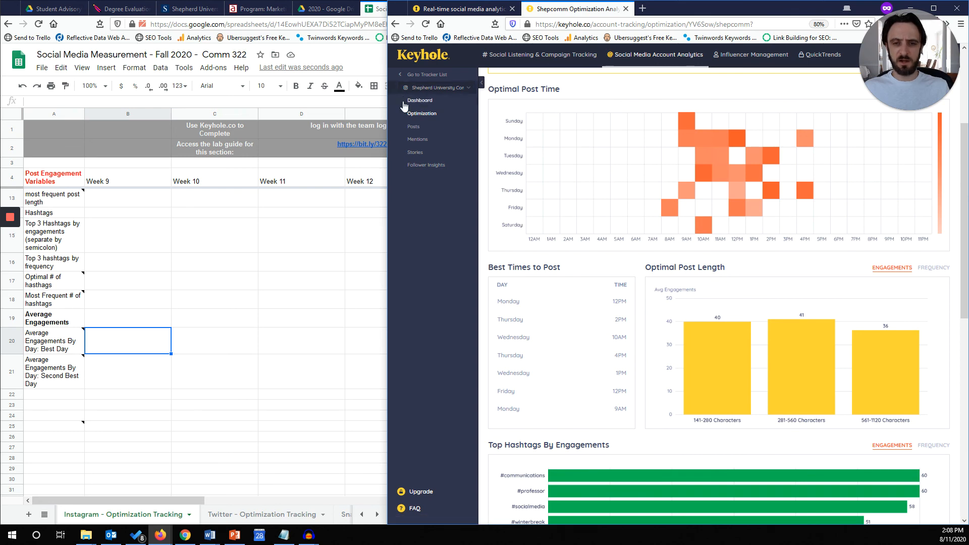
pyautogui.scroll(-5, 558, 272)
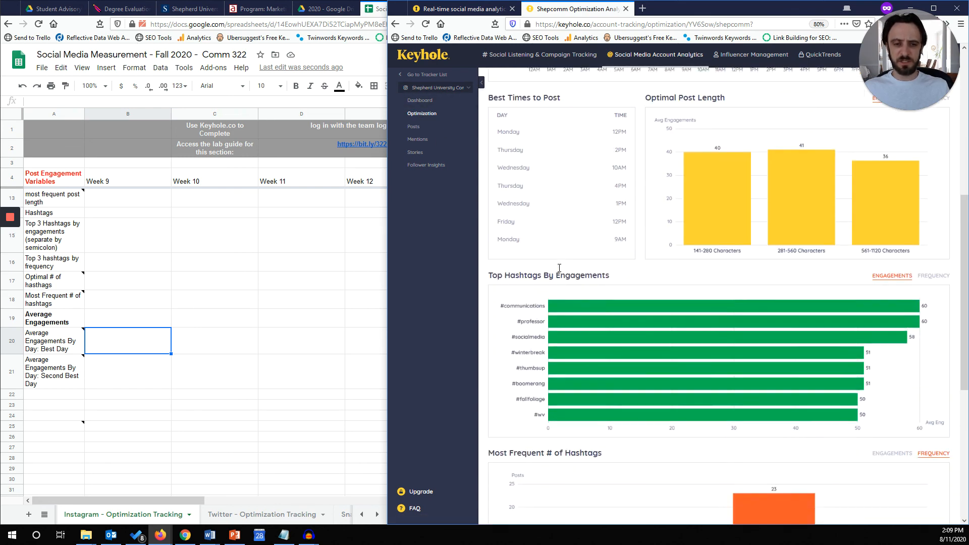
pyautogui.scroll(-3, 559, 267)
pyautogui.scroll(7, 590, 247)
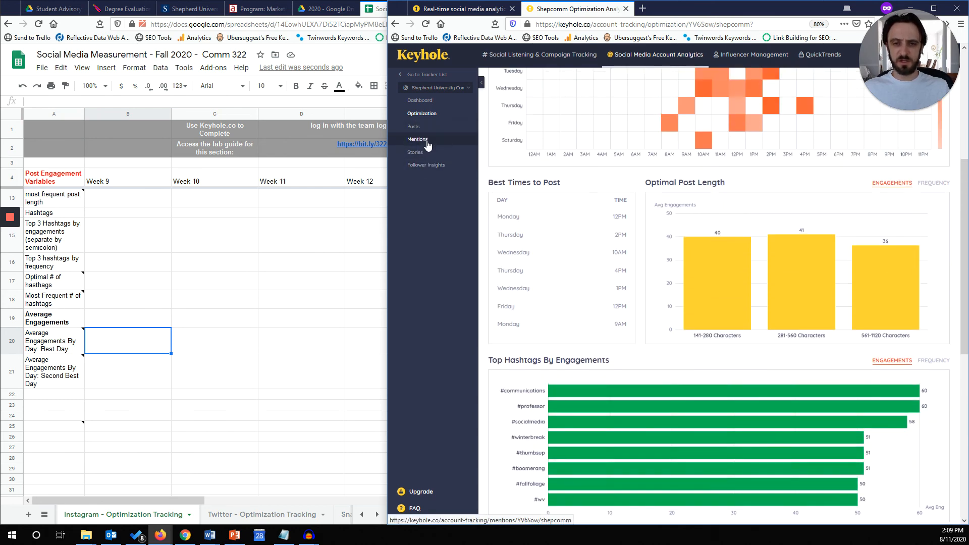
pyautogui.scroll(5, 656, 242)
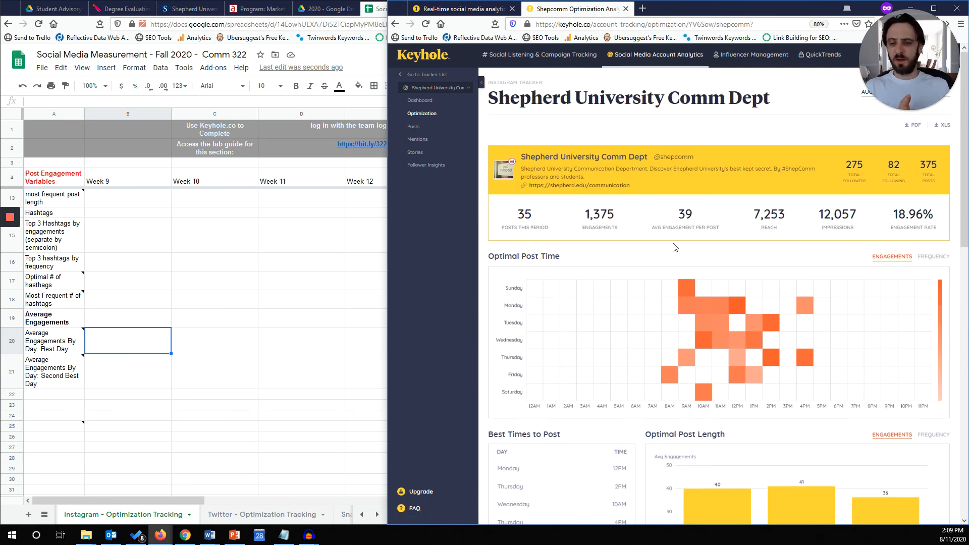
pyautogui.click(204, 358)
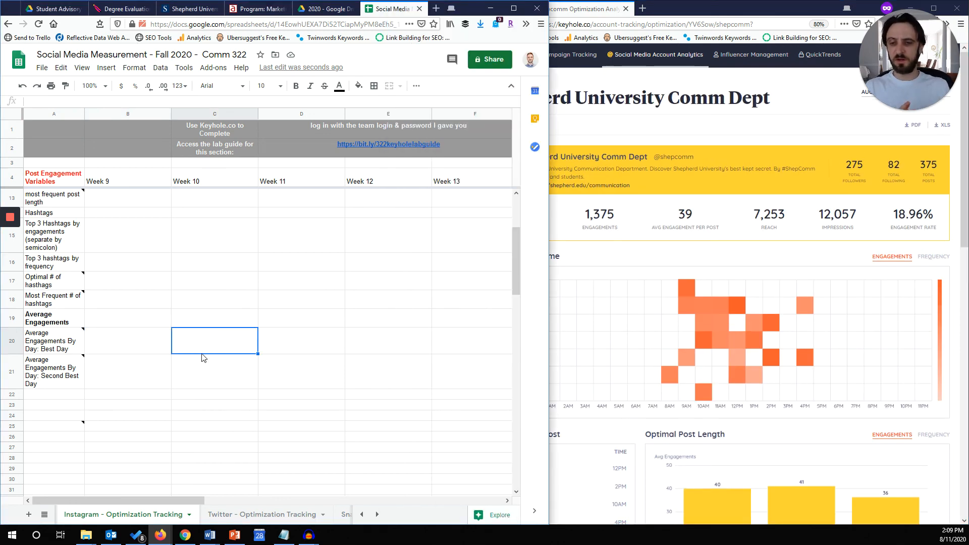